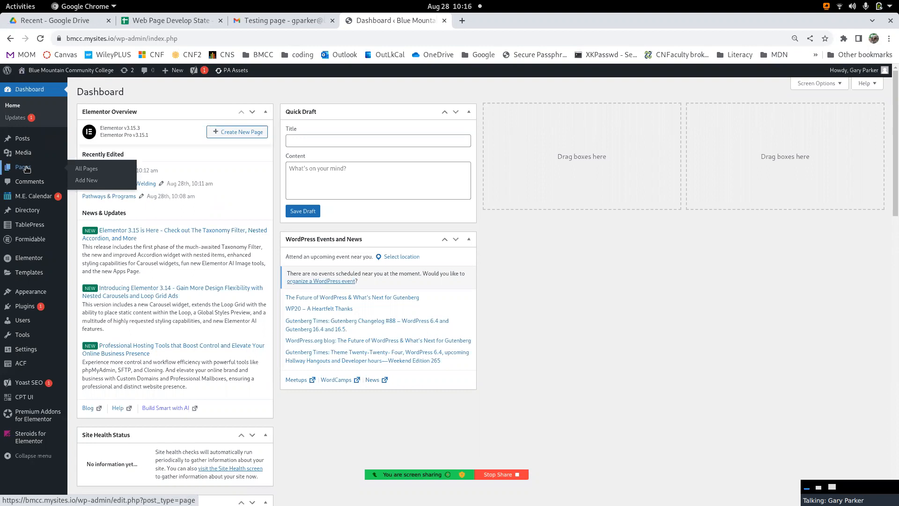
# - Open the list of all pages and search it for "testing"
pyautogui.moveTo(27, 156)
pyautogui.click(25, 171)
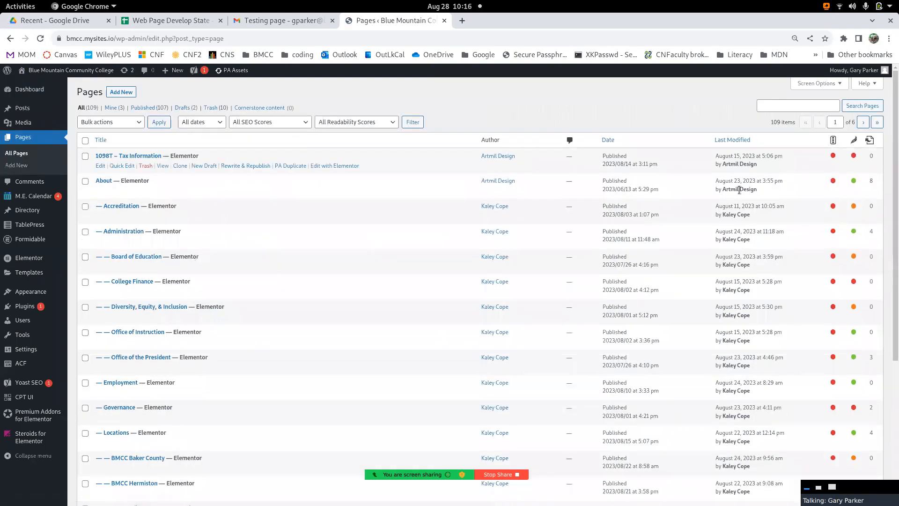
pyautogui.click(782, 107)
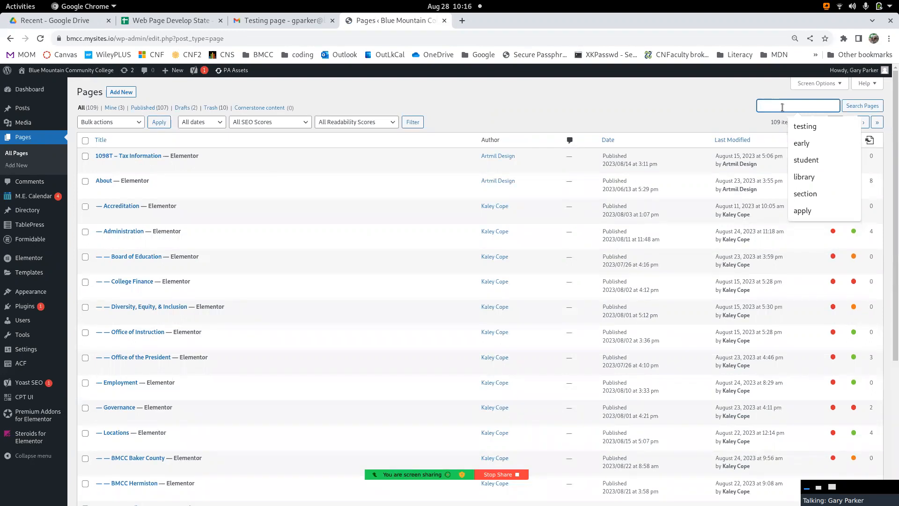
pyautogui.write('testding')
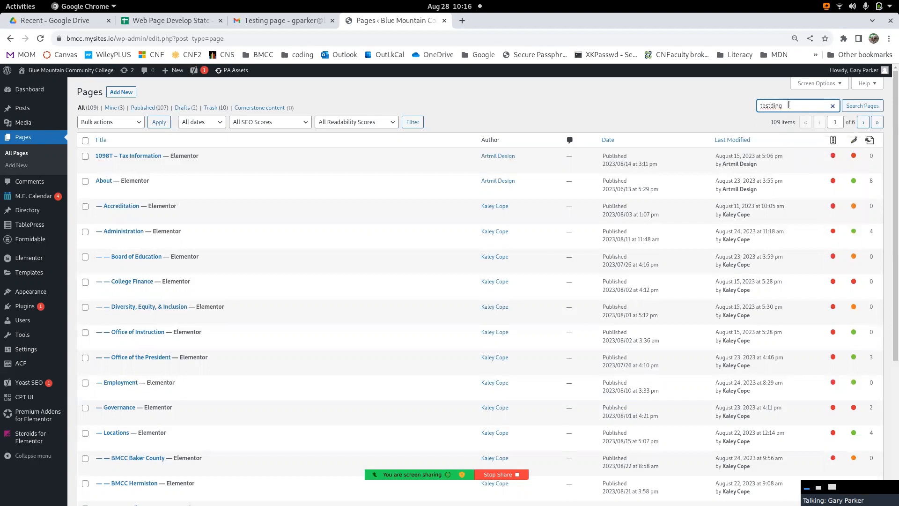
pyautogui.press('BackSpace')
pyautogui.press('BackSpace')
pyautogui.press('BackSpace')
pyautogui.press('BackSpace')
pyautogui.write('ing')
pyautogui.press('Return')
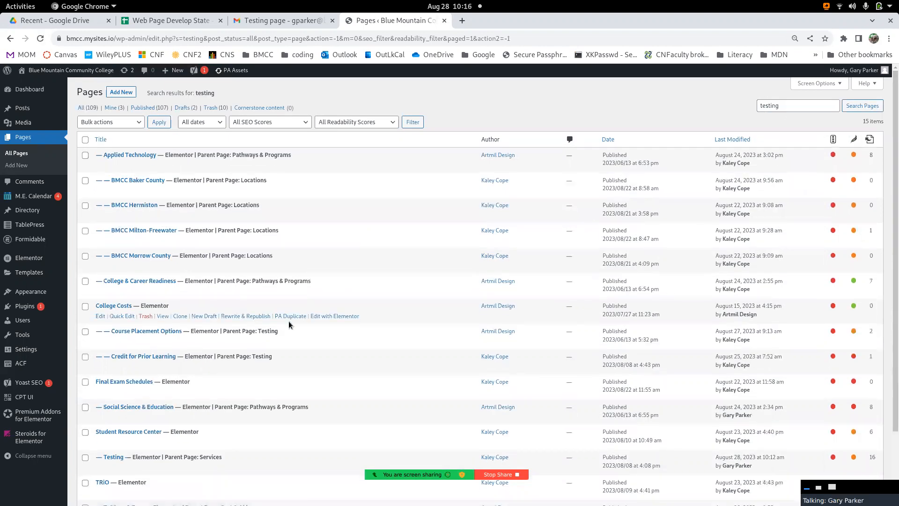
# - Open the Testing page (parent page Services) for editing with Elementor in a new browser tab and switch to it
pyautogui.scroll(-3, 289, 324)
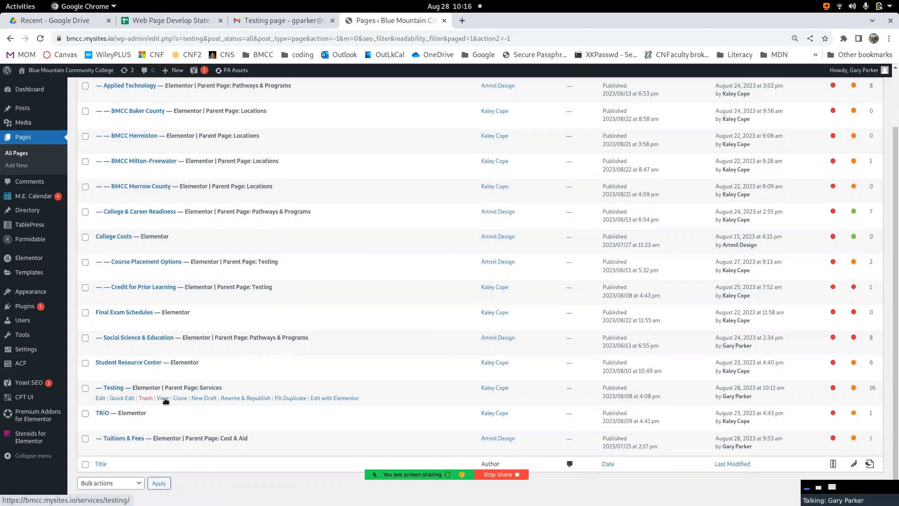
pyautogui.rightClick(334, 401)
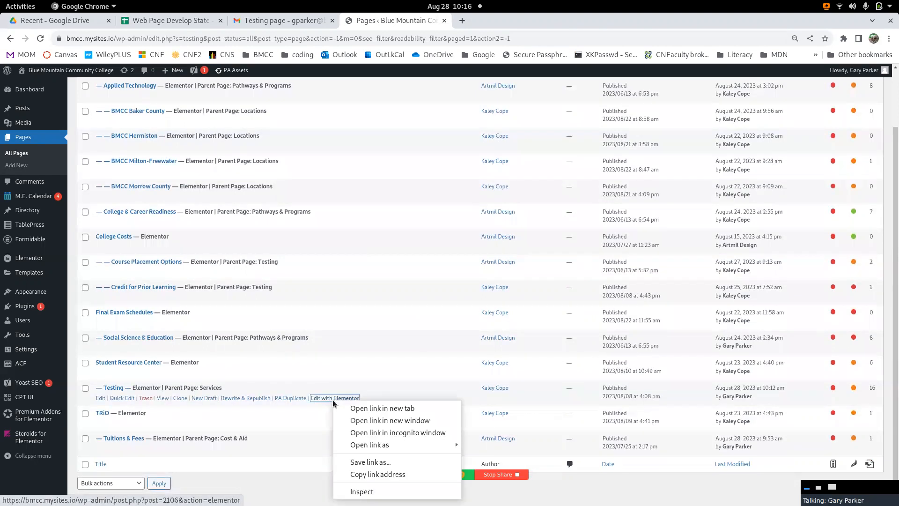
pyautogui.click(383, 410)
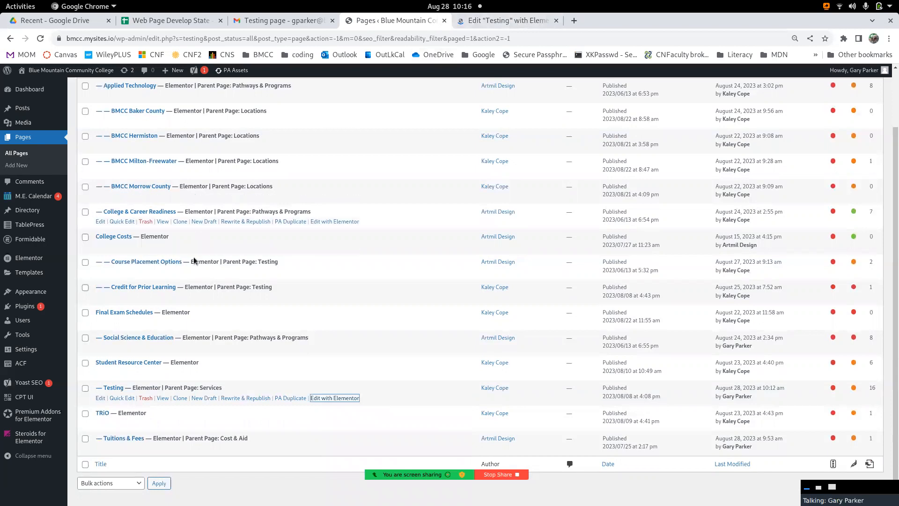
pyautogui.click(482, 20)
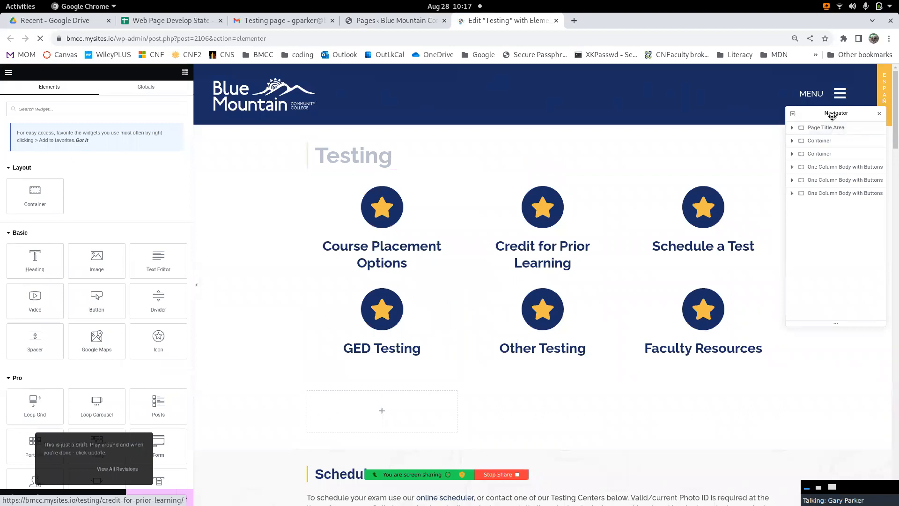
# - Close and reopen the Navigator, and expand the first Container below the Page Title Area
pyautogui.click(880, 113)
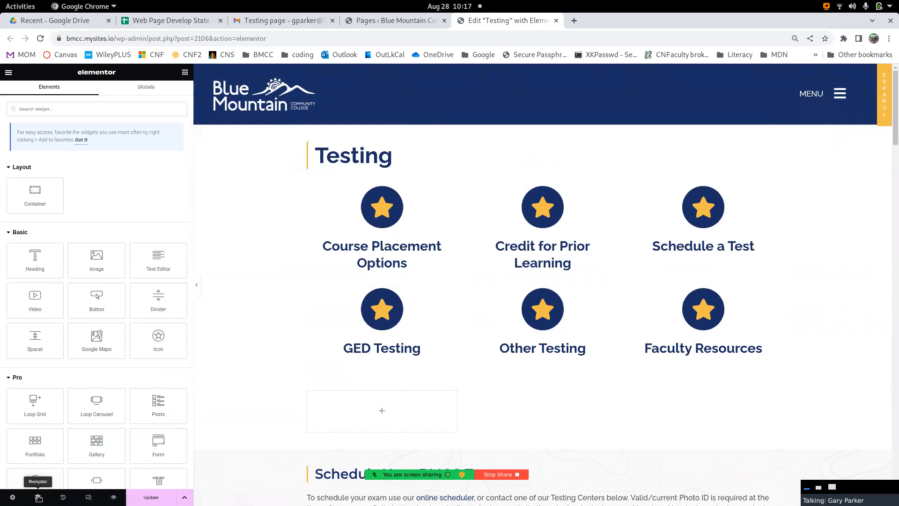
pyautogui.click(38, 497)
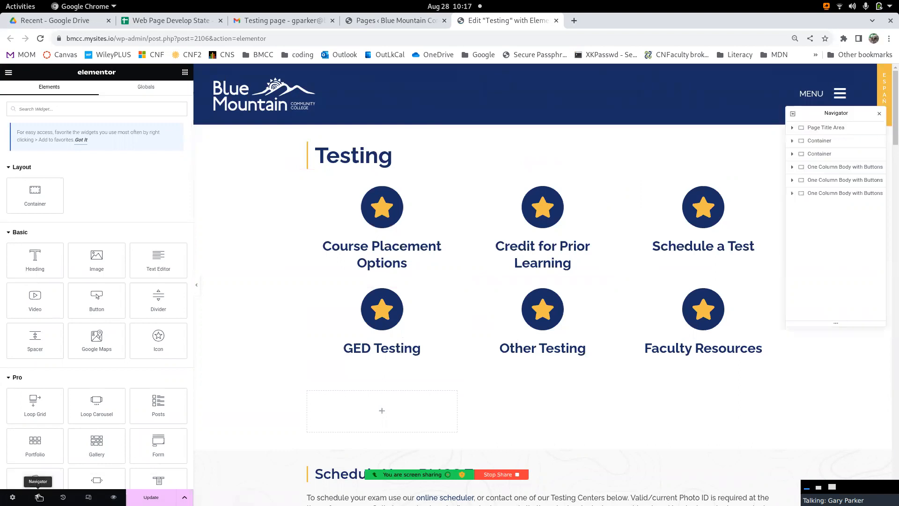
pyautogui.click(792, 141)
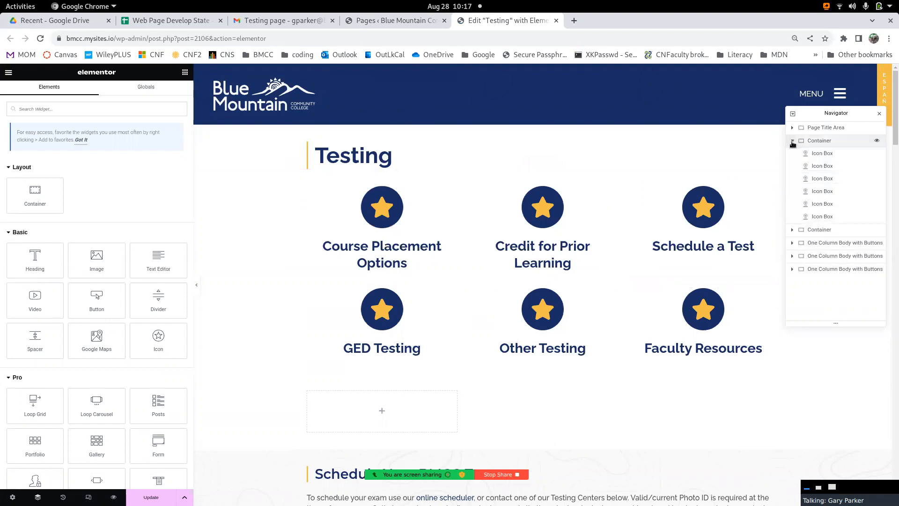
# - Move the Schedule a Test icon box ahead of Credit for Prior Learning, and return it to third place
pyautogui.click(822, 179)
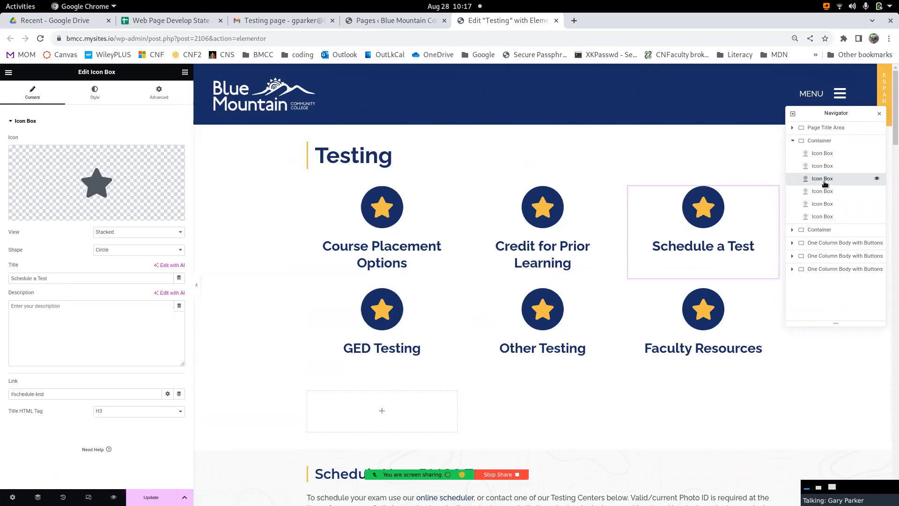
pyautogui.moveTo(827, 170)
pyautogui.mouseDown()
pyautogui.moveTo(821, 179)
pyautogui.moveTo(827, 165)
pyautogui.mouseUp()
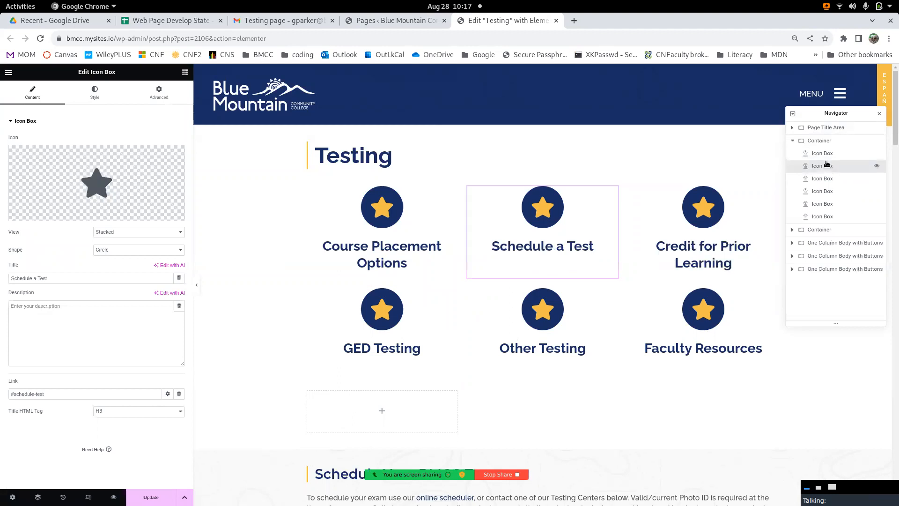
pyautogui.moveTo(823, 173); pyautogui.dragTo(823, 188)
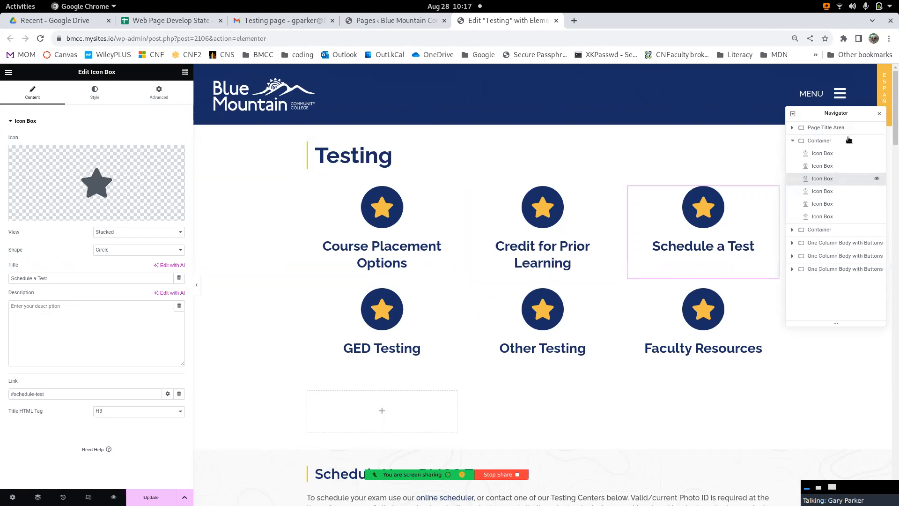
# - Try the Flexbox layout on the container holding the icon boxes, and restore its layout to Grid
pyautogui.click(820, 142)
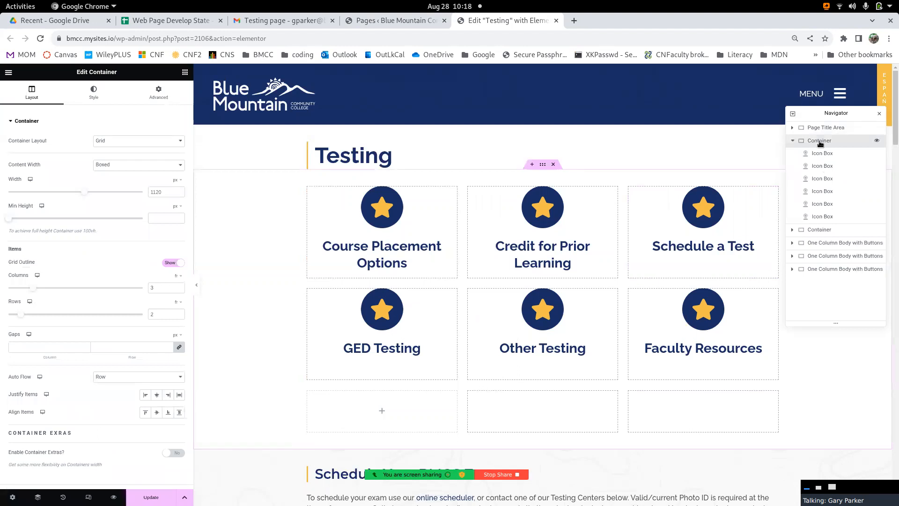
pyautogui.click(115, 142)
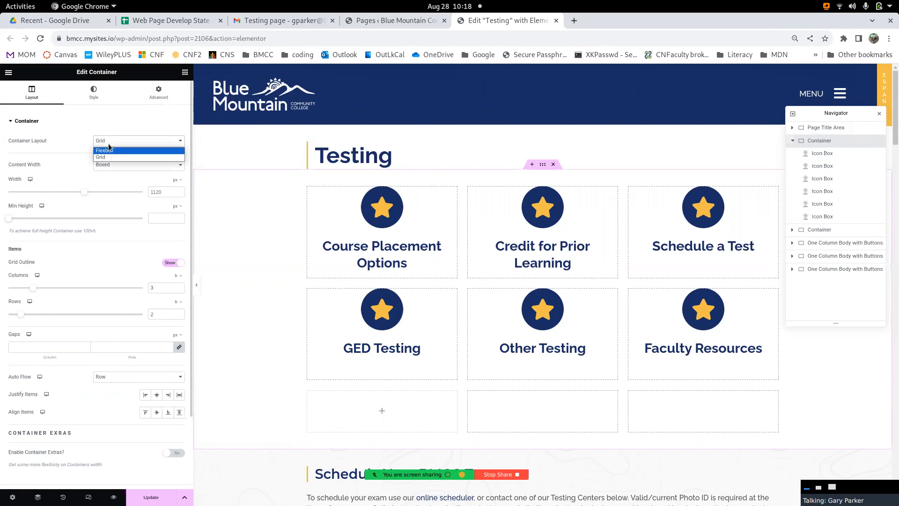
pyautogui.click(106, 151)
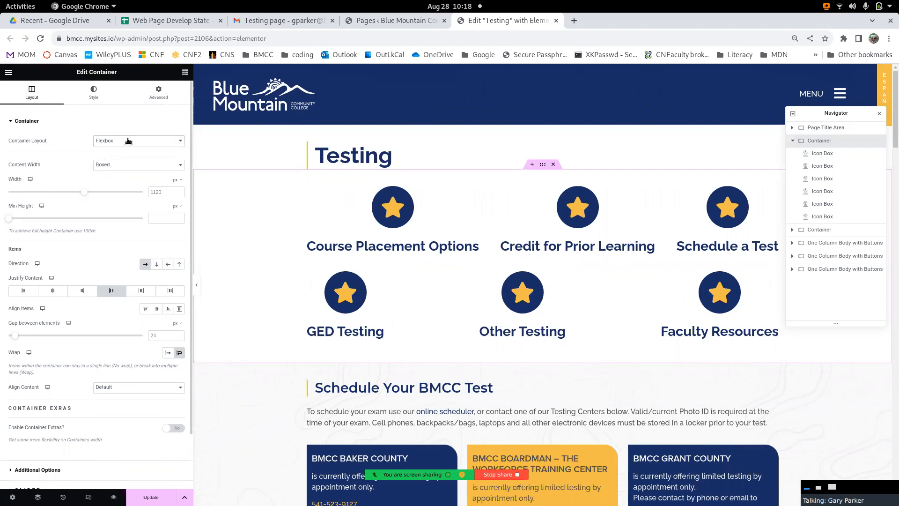
pyautogui.click(128, 140)
pyautogui.click(117, 157)
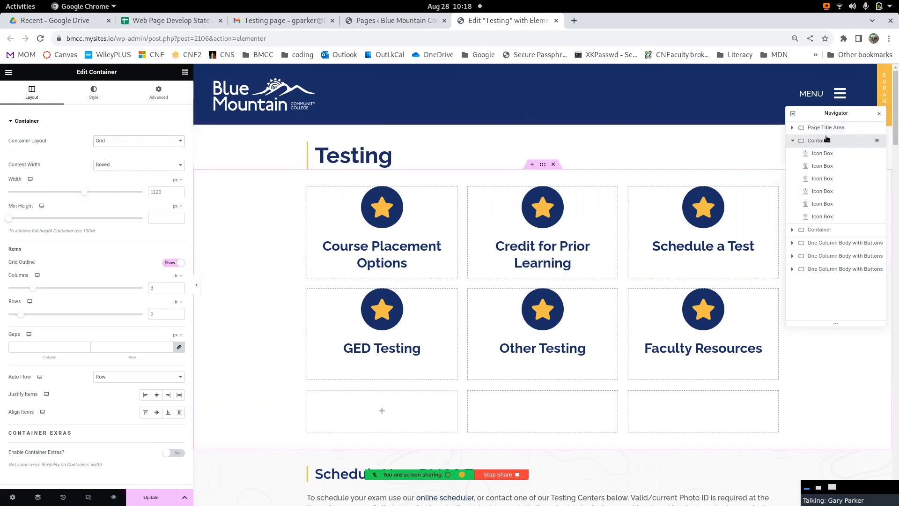
# - Review the style and advanced settings of the icon box container
pyautogui.moveTo(824, 140)
pyautogui.mouseDown()
pyautogui.moveTo(812, 227)
pyautogui.moveTo(830, 143)
pyautogui.mouseUp()
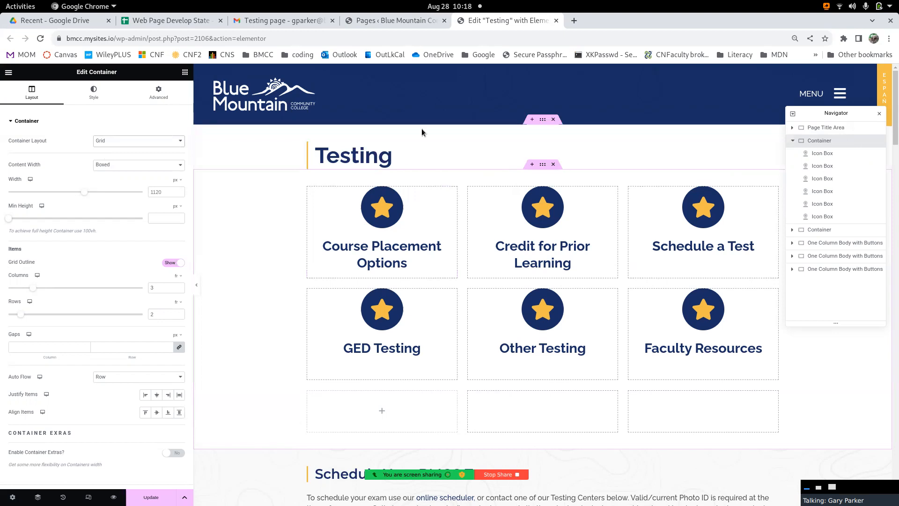
pyautogui.click(90, 98)
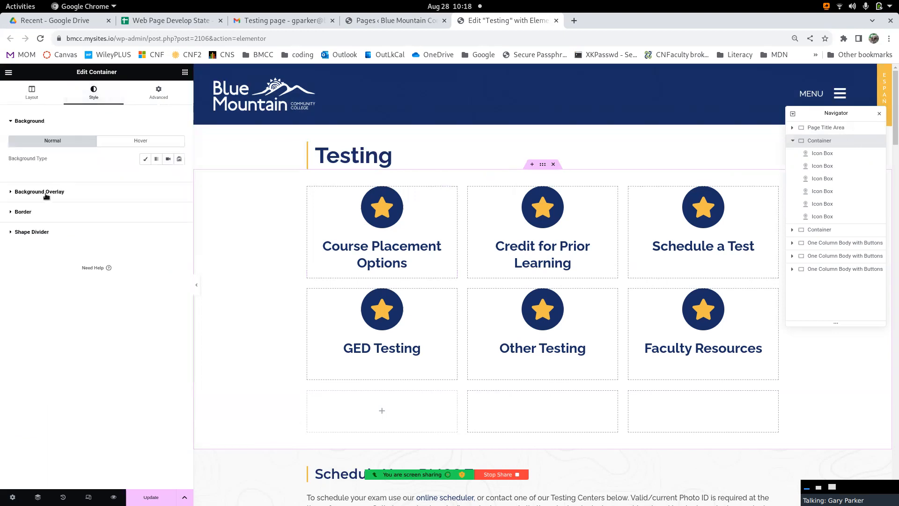
pyautogui.click(163, 95)
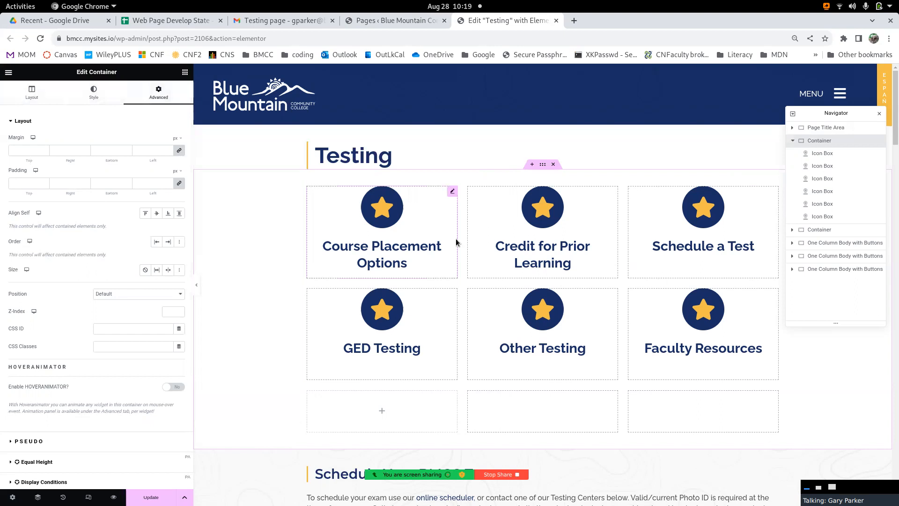
# - Examine the Course Placement Options icon box's content settings and its Box, Icon and Content style settings
pyautogui.click(382, 255)
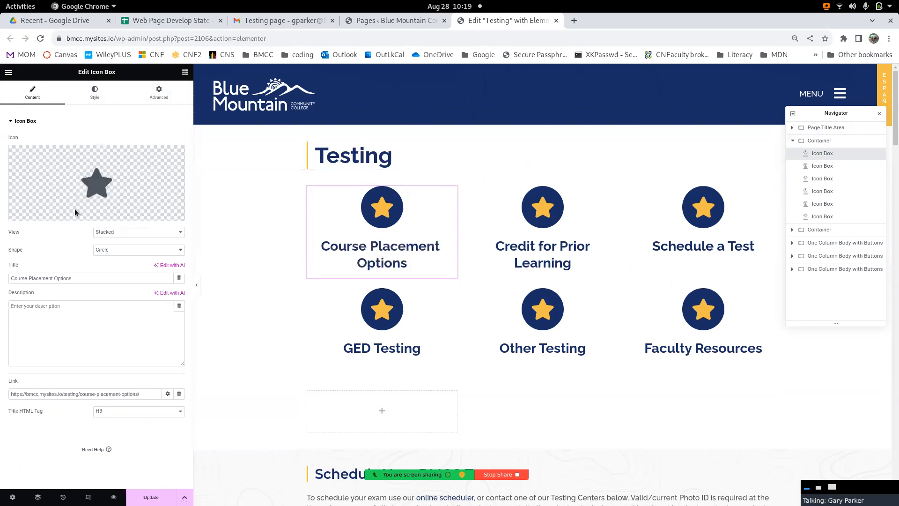
pyautogui.moveTo(85, 187)
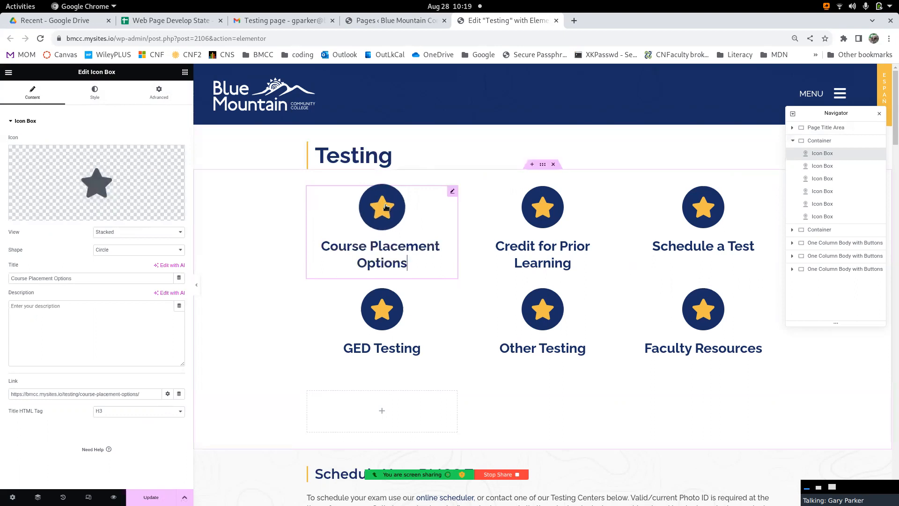
pyautogui.click(88, 309)
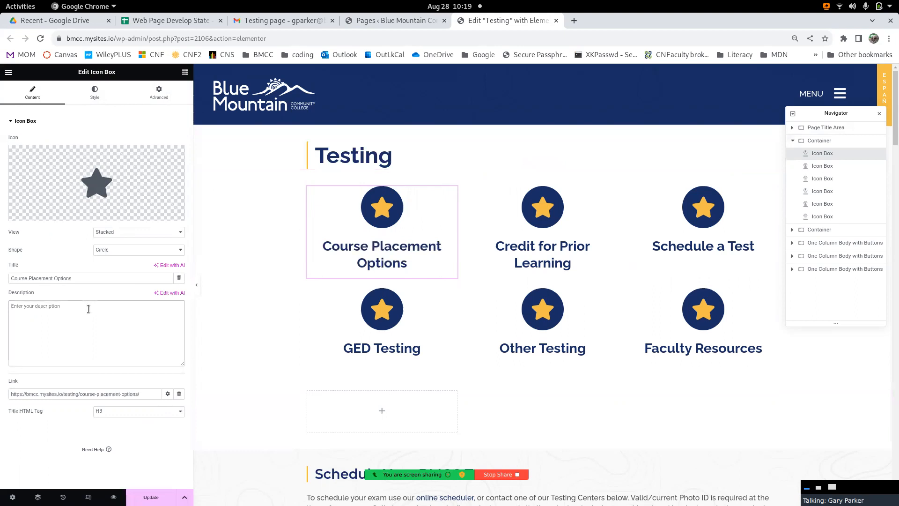
pyautogui.click(99, 96)
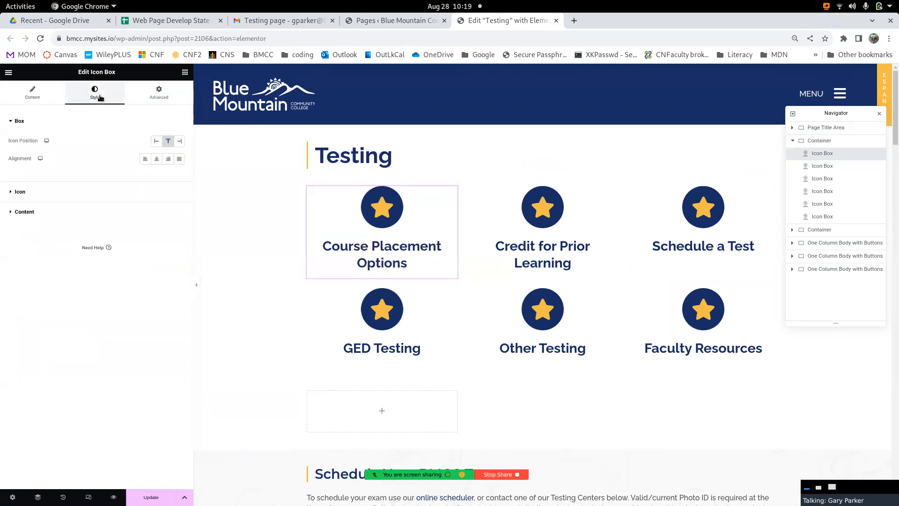
pyautogui.click(20, 193)
pyautogui.click(25, 141)
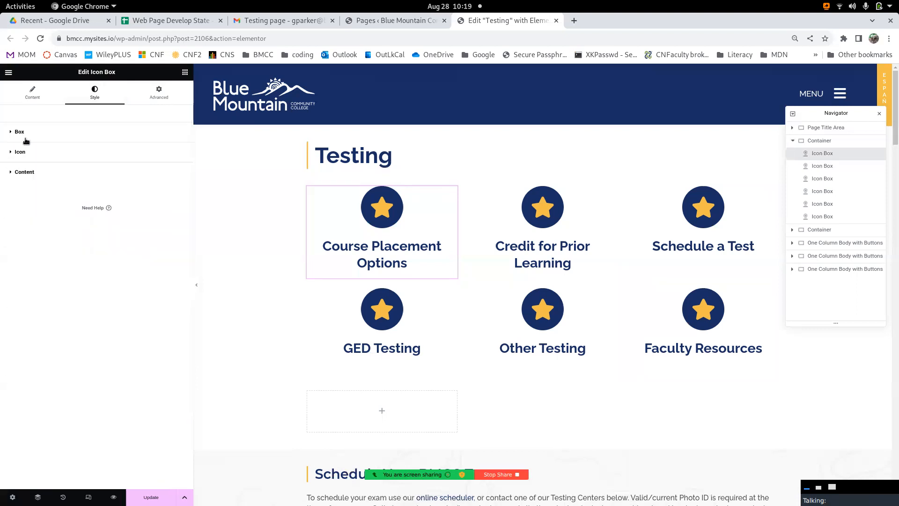
pyautogui.click(25, 174)
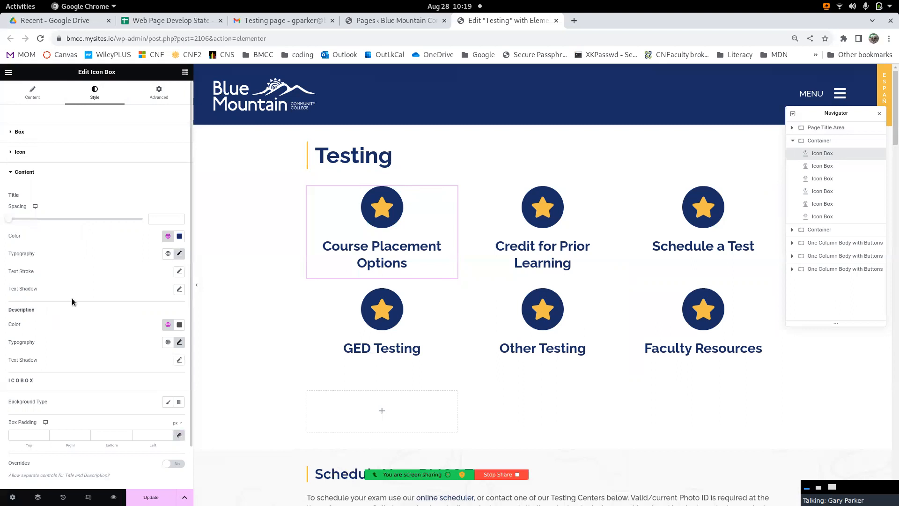
pyautogui.click(20, 133)
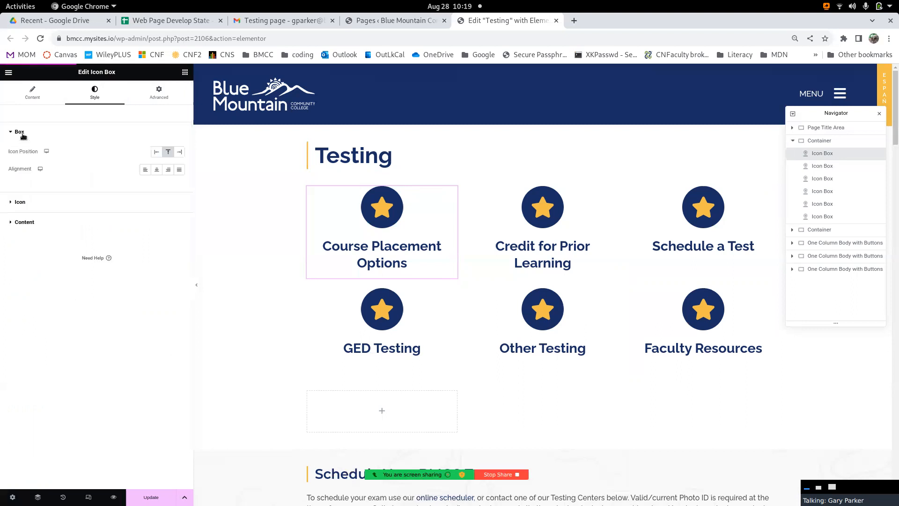
# - Review the Course Placement Options icon box's advanced settings, including the CSS ID and CSS Classes fields
pyautogui.click(26, 96)
pyautogui.click(167, 93)
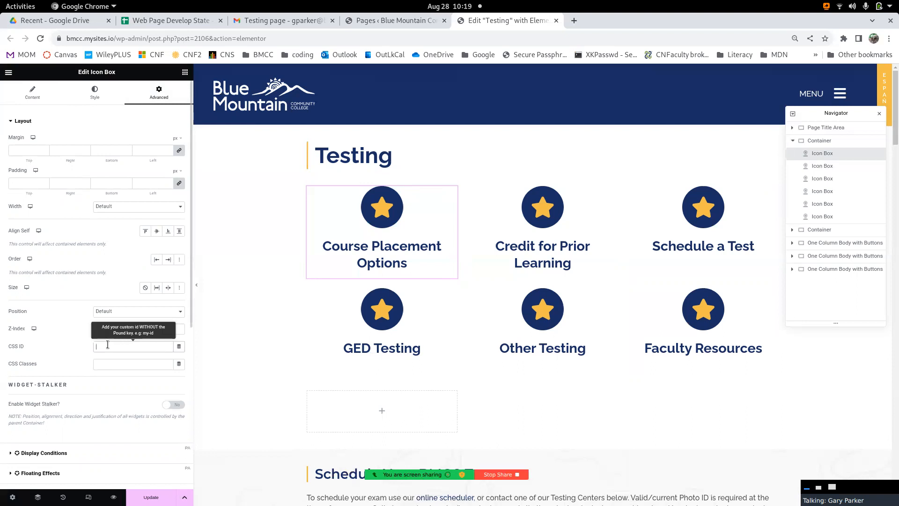
pyautogui.click(106, 366)
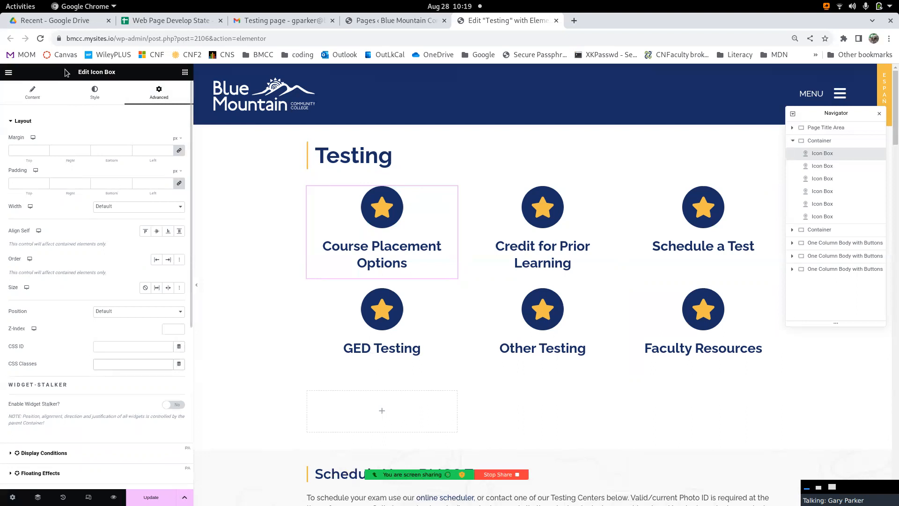
# - Review the icon library and SVG upload options for the Course Placement Options icon box, leaving its icon as is
pyautogui.click(33, 97)
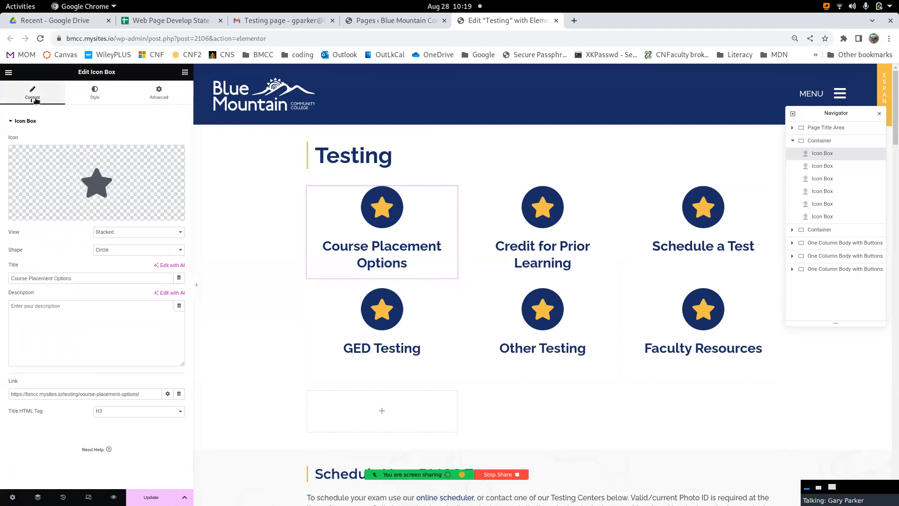
pyautogui.moveTo(83, 180)
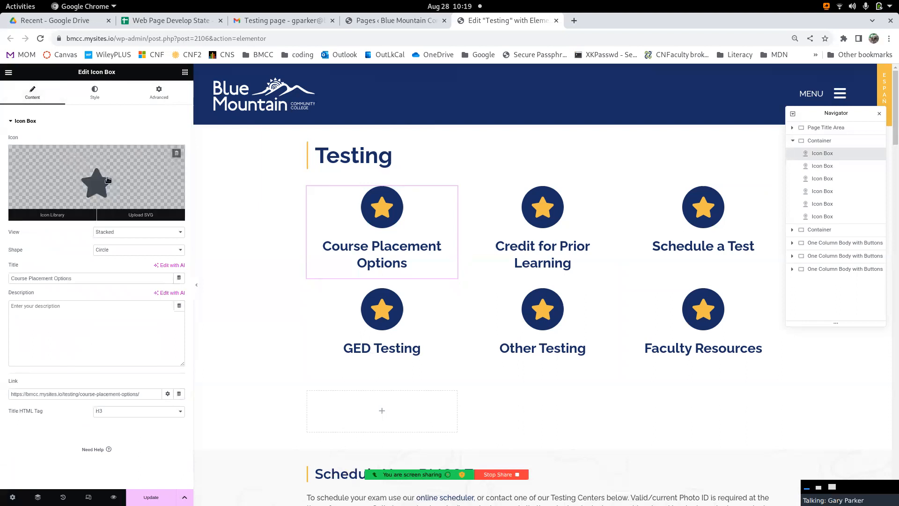
pyautogui.click(44, 217)
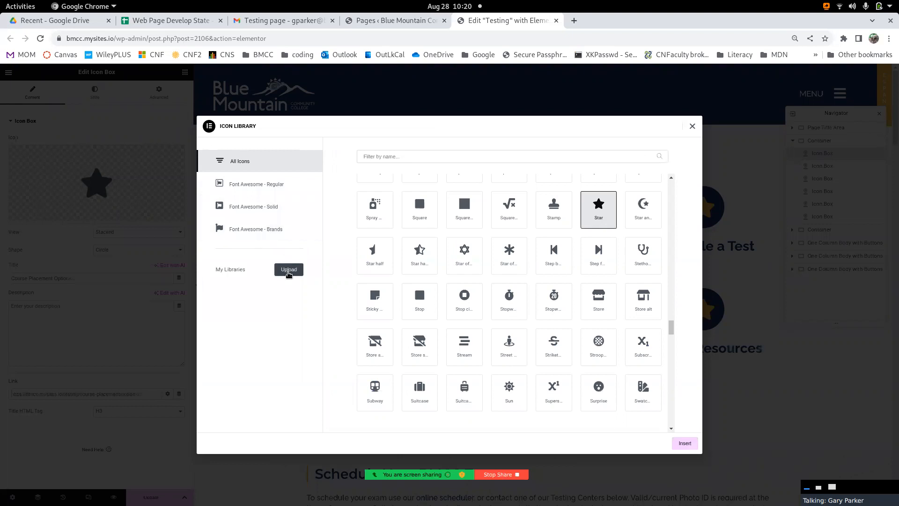
pyautogui.click(692, 126)
pyautogui.moveTo(125, 199)
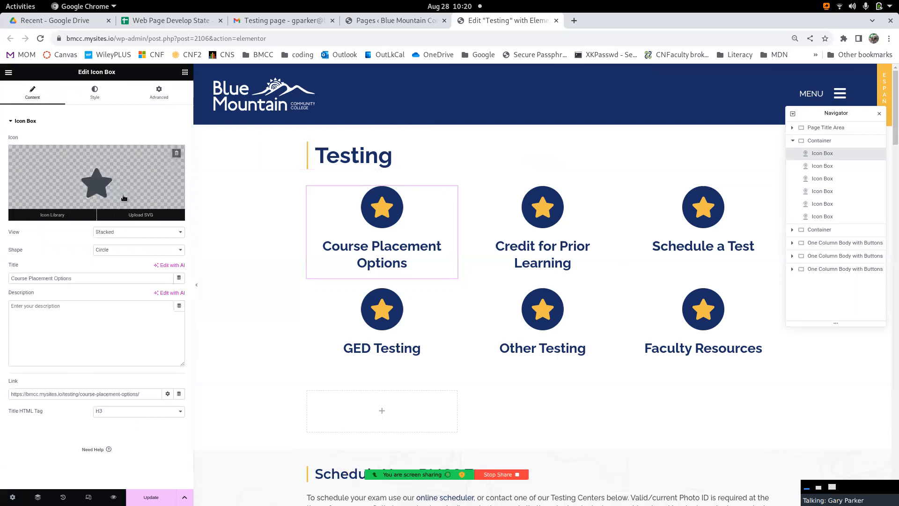
pyautogui.click(135, 216)
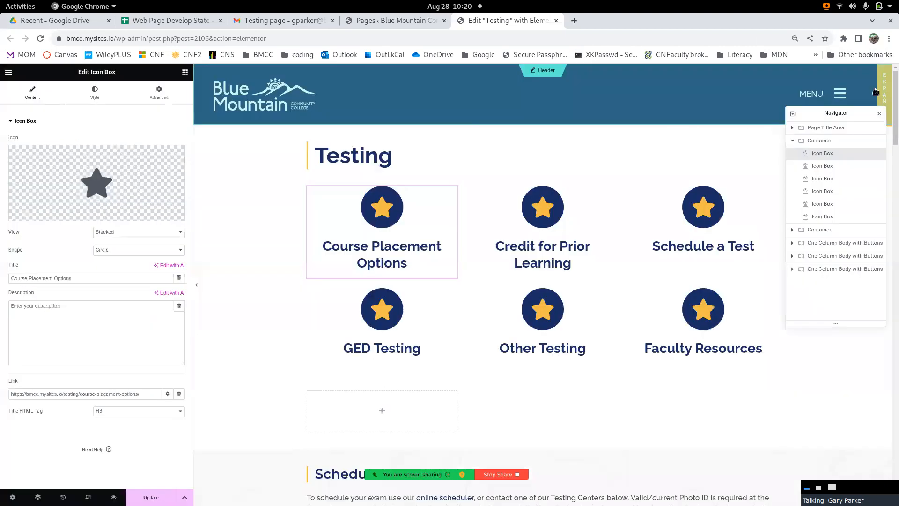
pyautogui.click(875, 88)
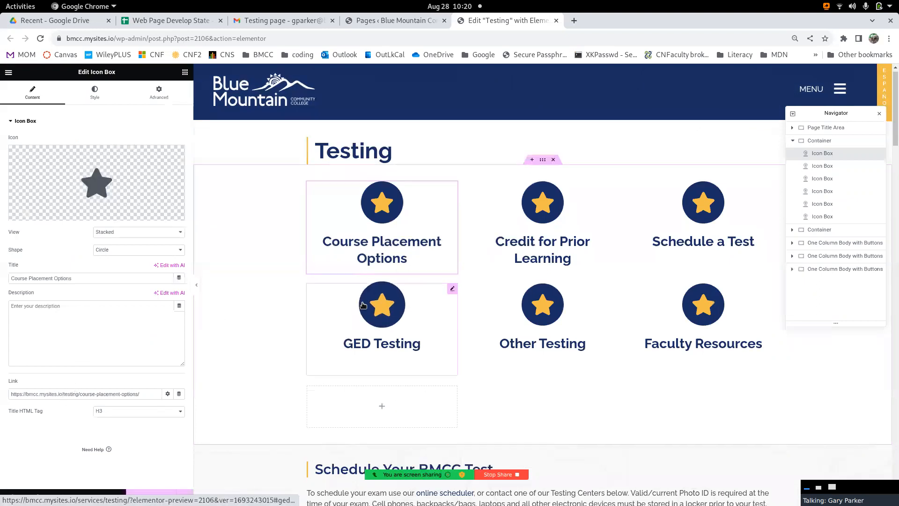
# - Examine the Schedule Your BMCC Test section's introductory text and the contents of its nested container of location cards
pyautogui.scroll(-5, 363, 305)
pyautogui.scroll(-1, 363, 304)
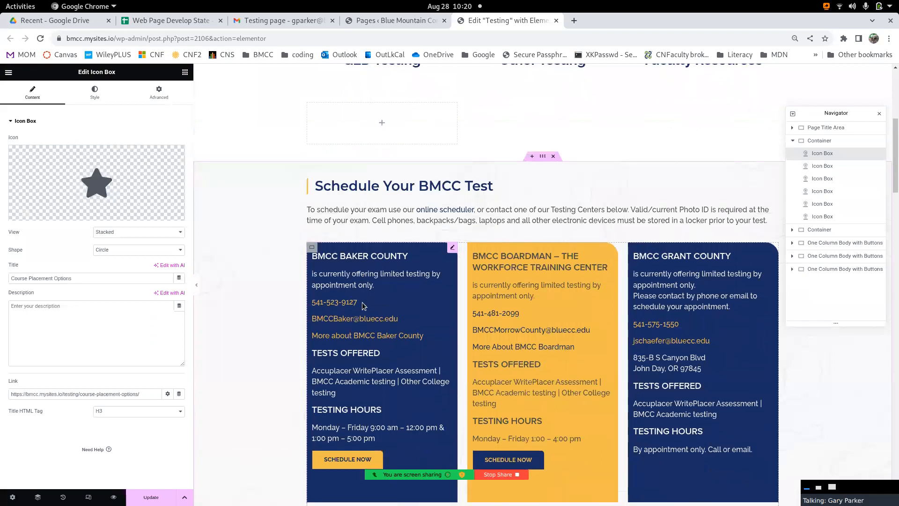
pyautogui.click(373, 219)
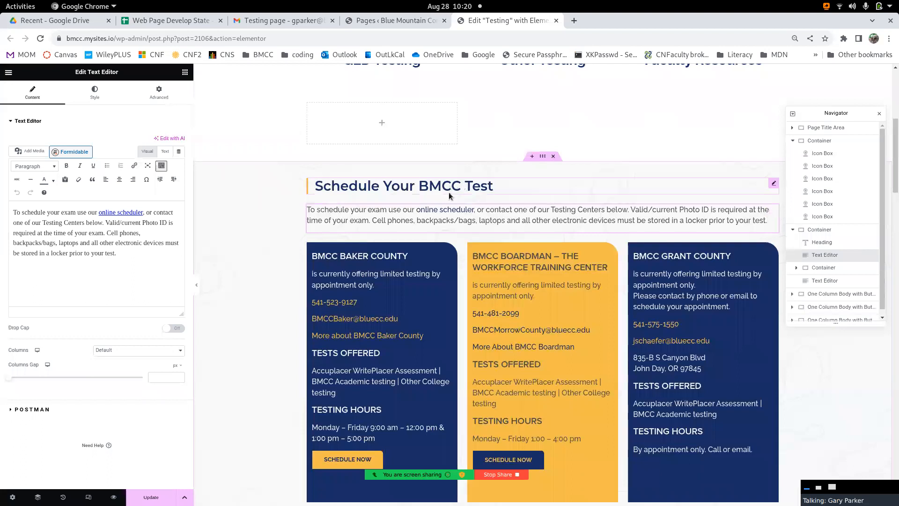
pyautogui.click(796, 268)
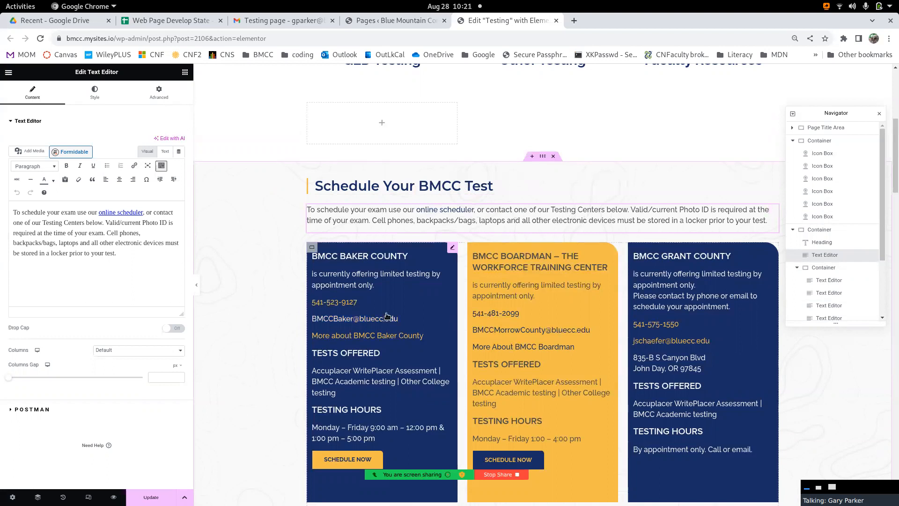
pyautogui.scroll(-3, 621, 314)
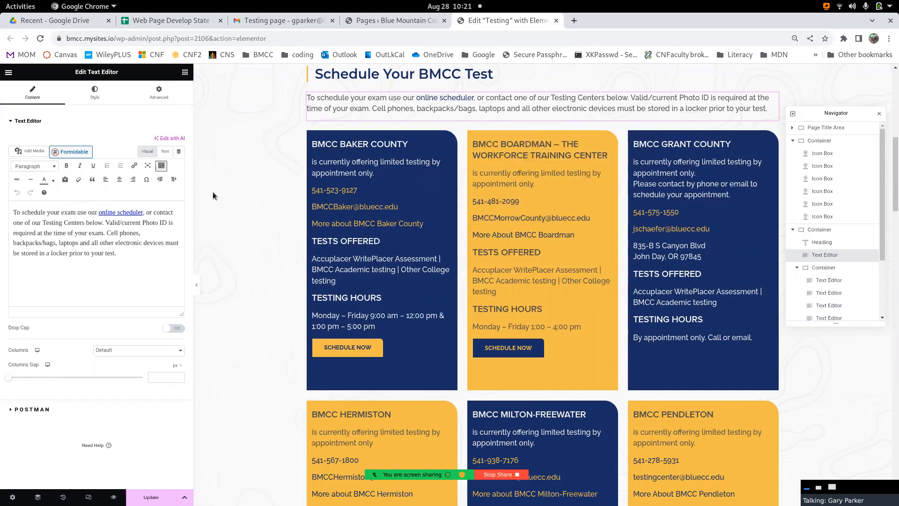
# - Examine the BMCC Baker County card's HTML, including the button tags around SCHEDULE NOW
pyautogui.click(394, 163)
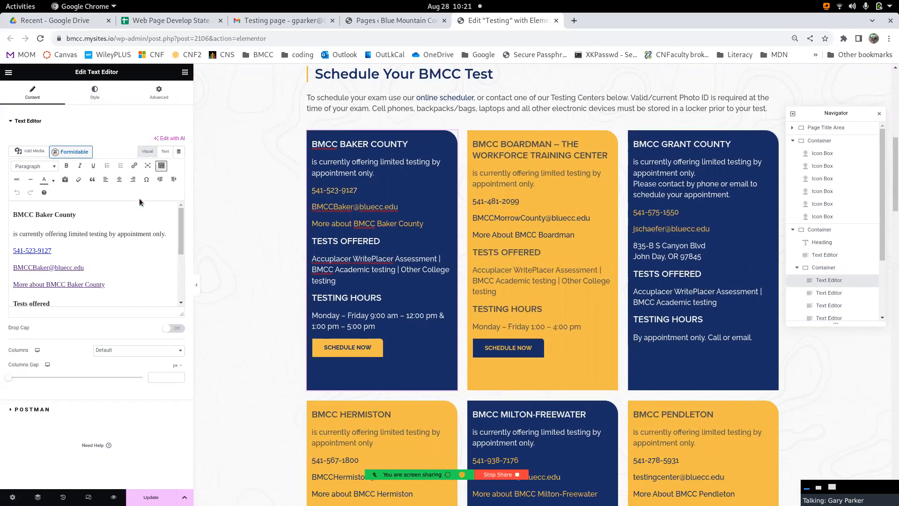
pyautogui.click(143, 152)
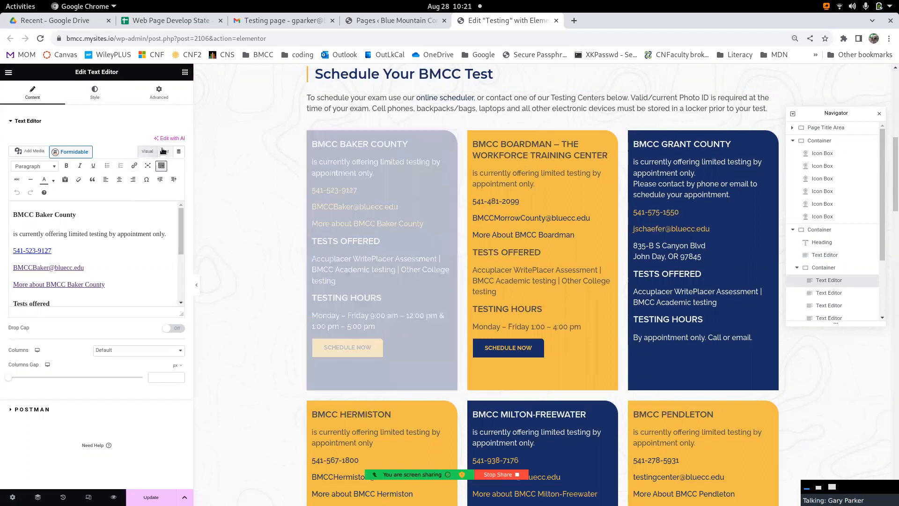
pyautogui.click(163, 150)
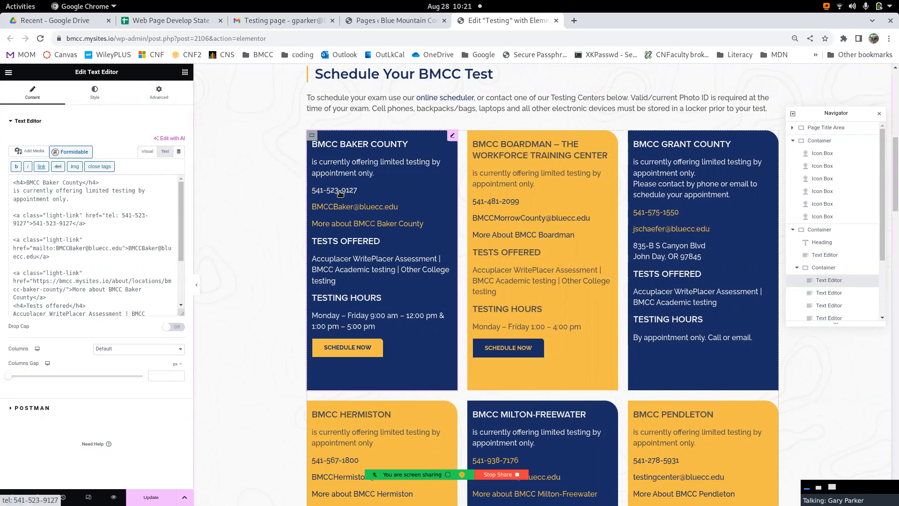
pyautogui.scroll(-3, 84, 247)
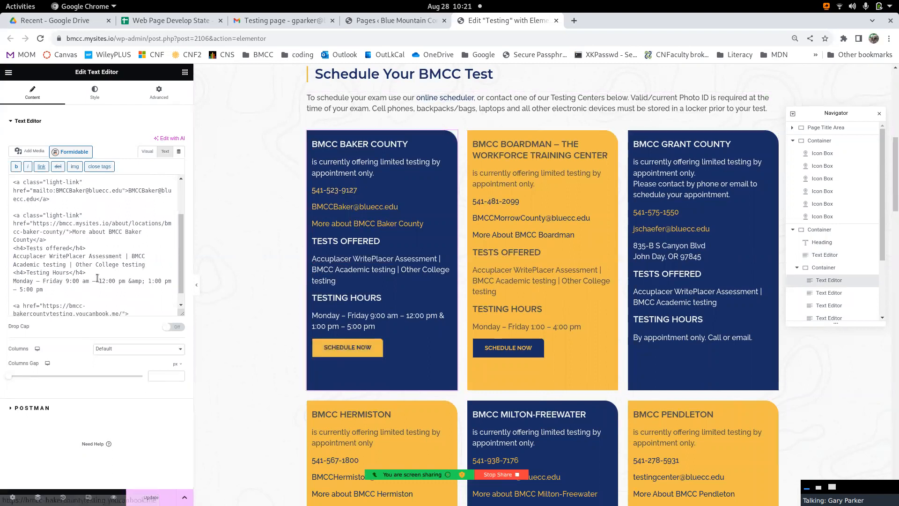
pyautogui.scroll(-1, 97, 278)
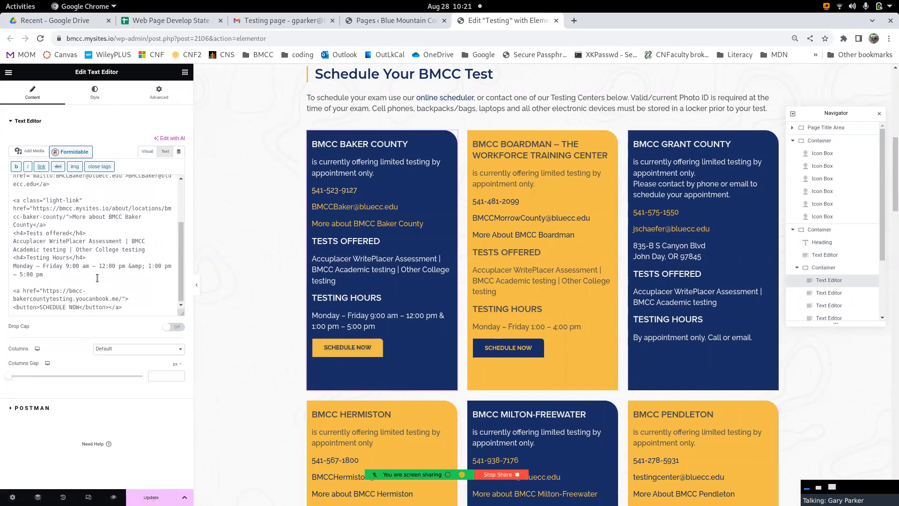
pyautogui.doubleClick(27, 309)
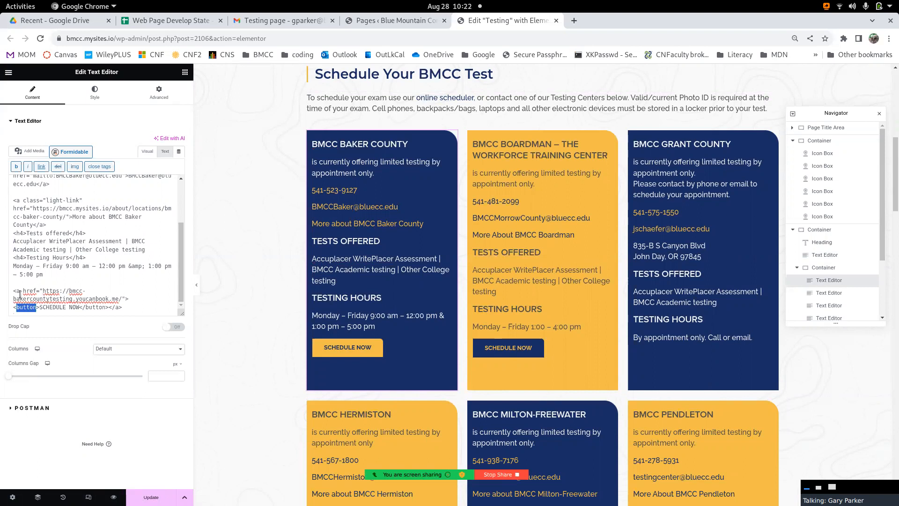
pyautogui.doubleClick(96, 308)
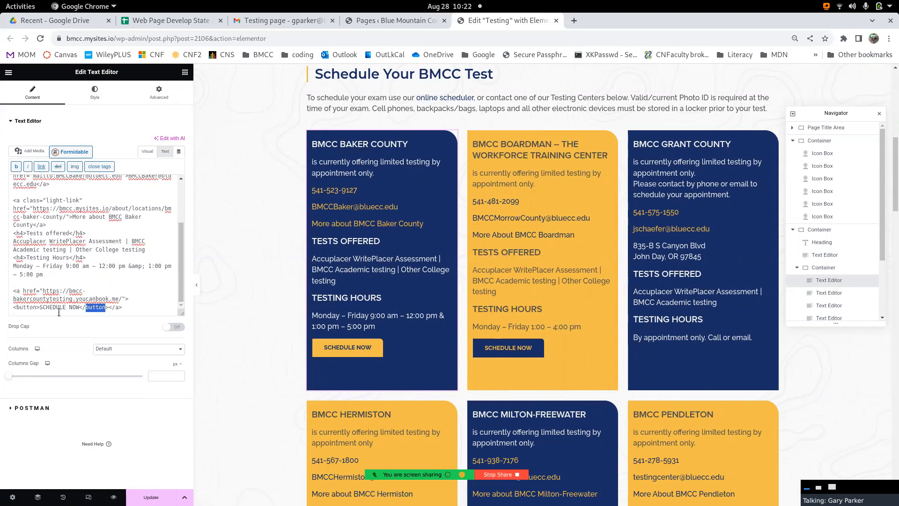
pyautogui.doubleClick(22, 308)
# - Try wrapping the BMCC Baker County phone link's text in <button> and </button> tags, and restore the card's paragraph breaks in the visual editor
pyautogui.scroll(3, 95, 257)
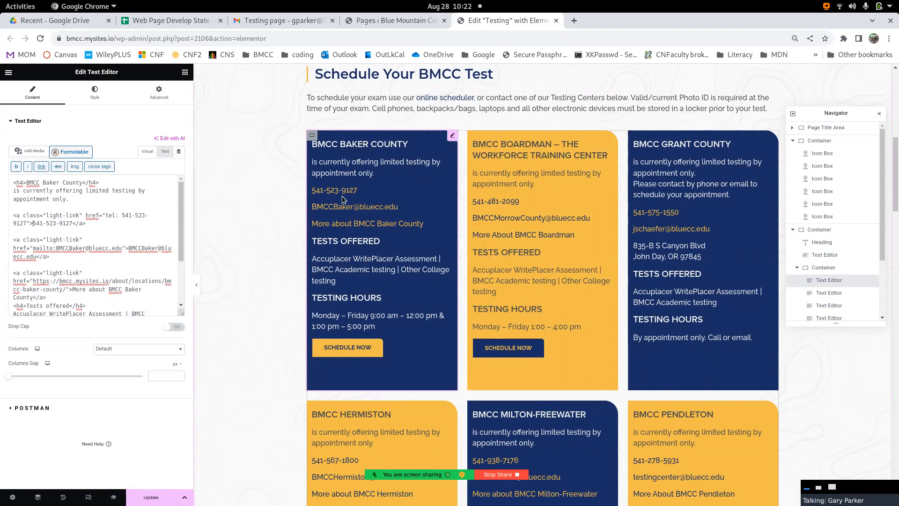
pyautogui.write('><')
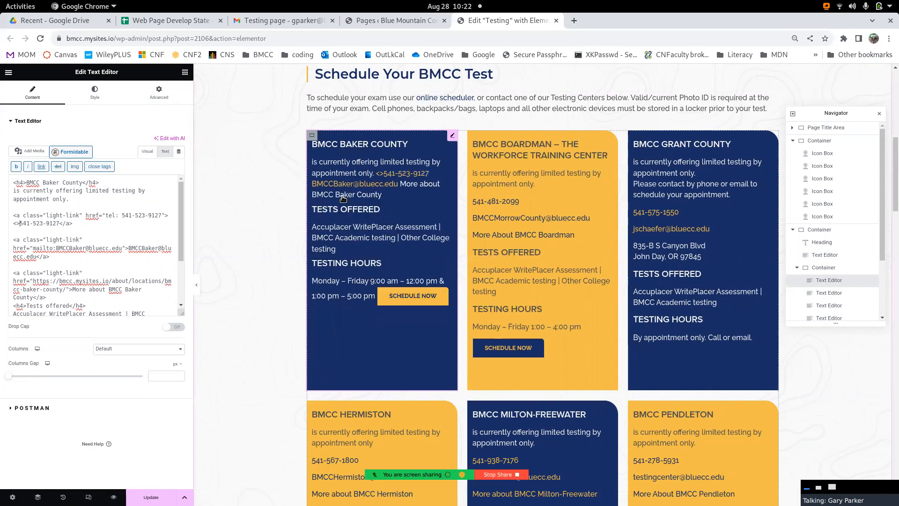
pyautogui.write('button')
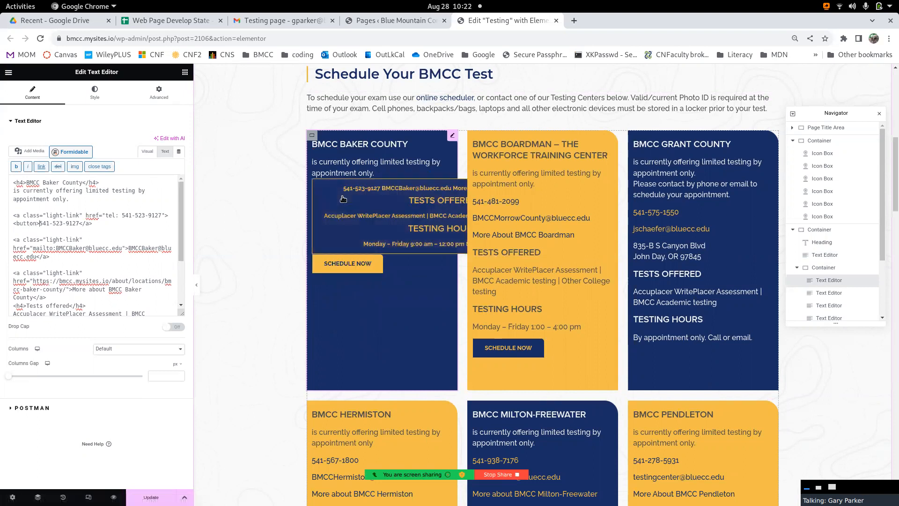
pyautogui.press('Right')
pyautogui.press('Right')
pyautogui.press('Right')
pyautogui.press('Right')
pyautogui.write('<>/button')
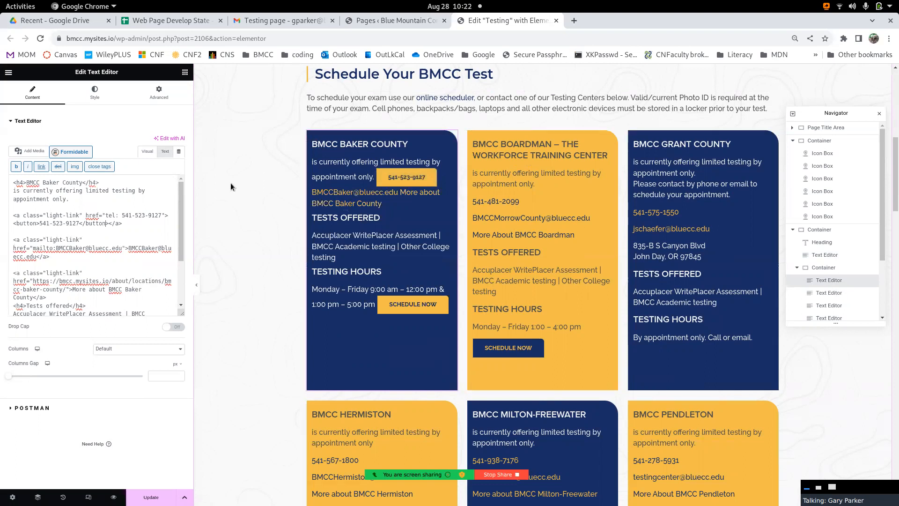
pyautogui.click(147, 152)
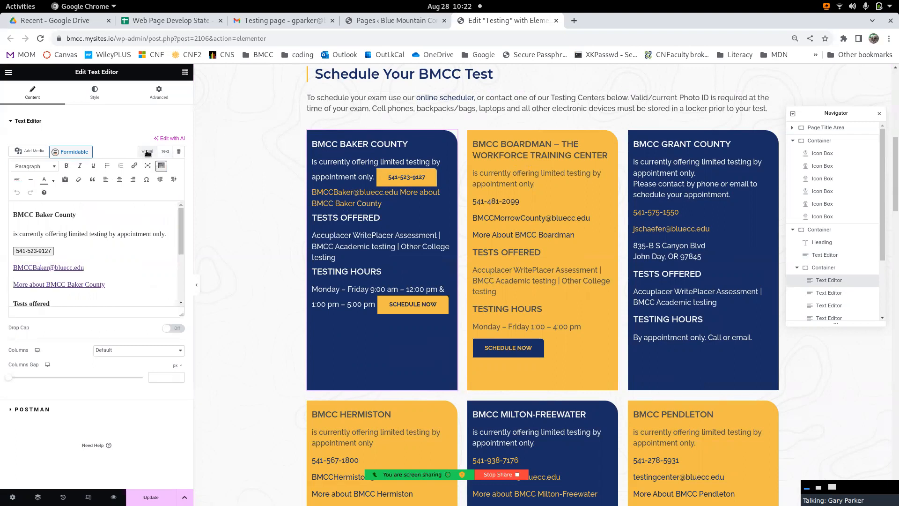
pyautogui.click(168, 234)
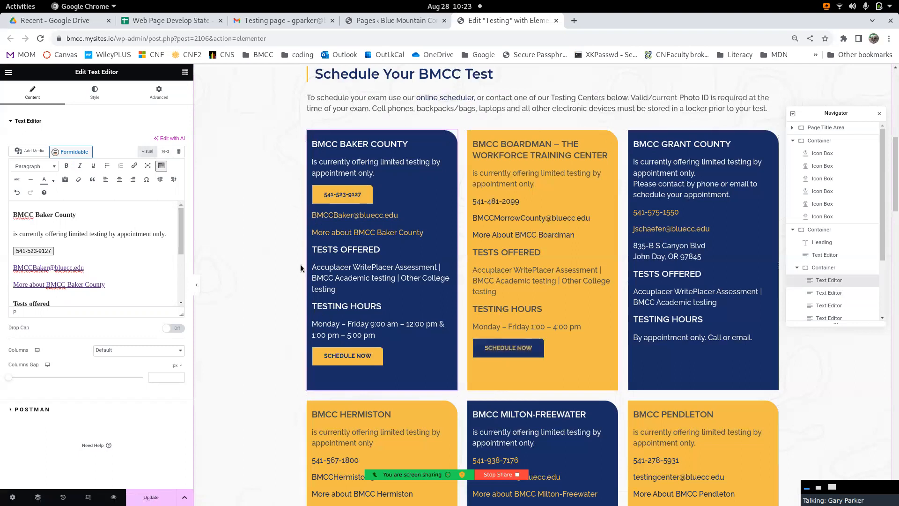
# - Remove the opening and closing button tags around the phone number in the BMCC Baker County card's HTML
pyautogui.click(44, 252)
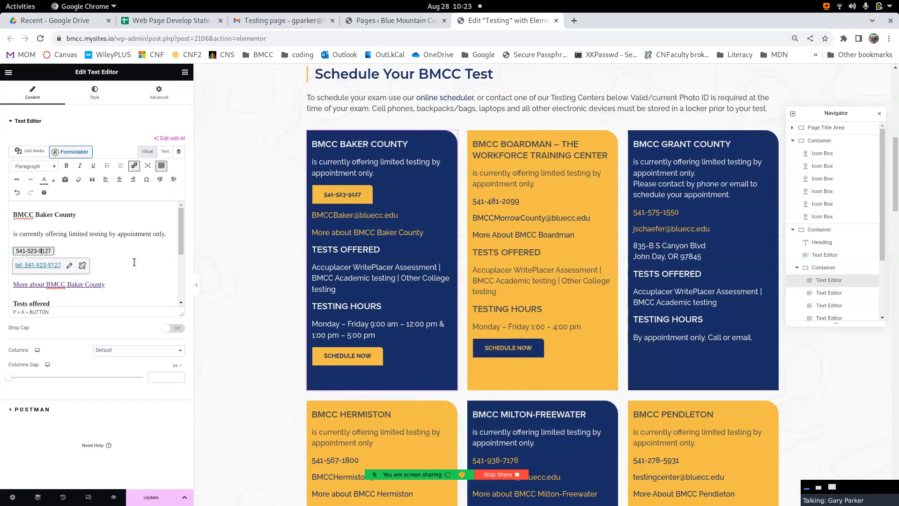
pyautogui.click(165, 152)
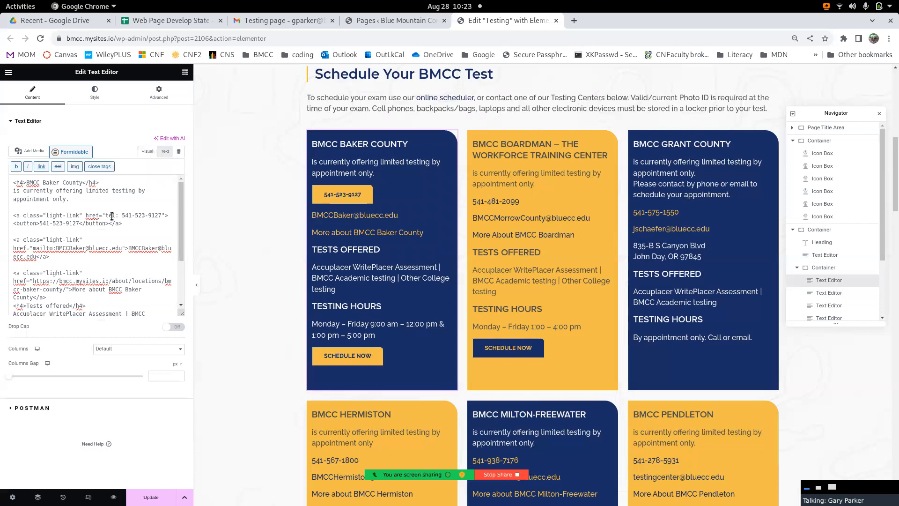
pyautogui.doubleClick(26, 223)
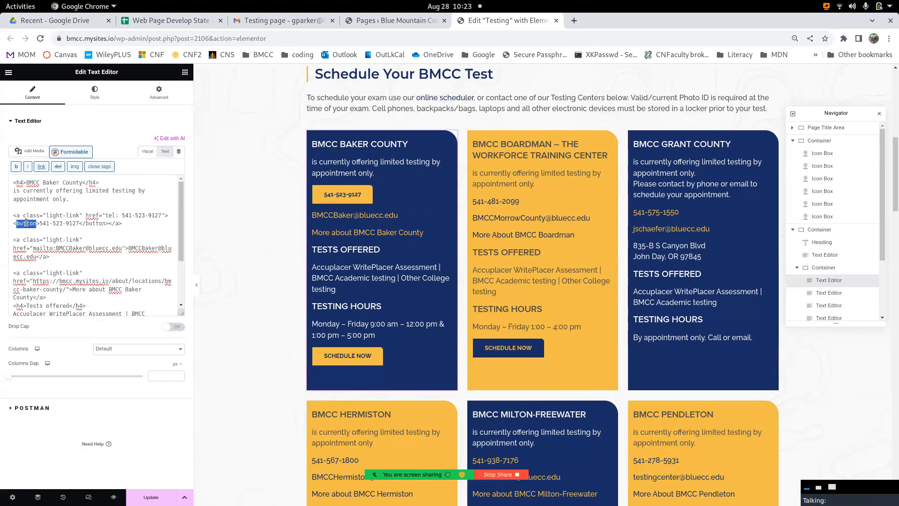
pyautogui.press('BackSpace')
pyautogui.press('BackSpace')
pyautogui.press('BackSpace')
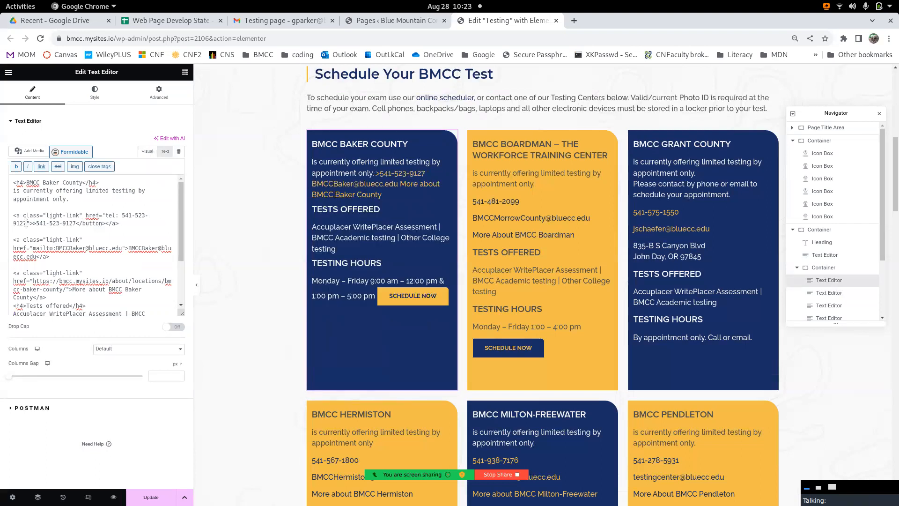
pyautogui.press('BackSpace')
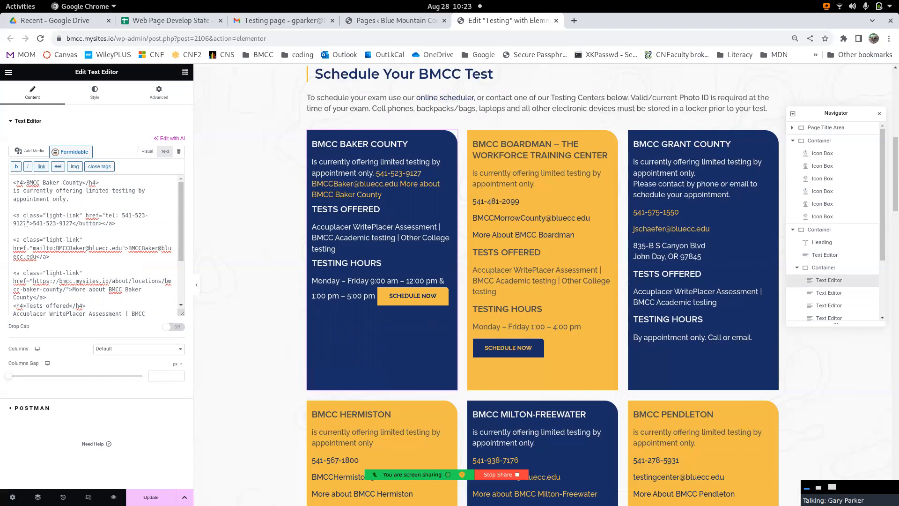
pyautogui.doubleClick(91, 225)
pyautogui.press('BackSpace')
pyautogui.press('BackSpace')
pyautogui.press('BackSpace')
# - Restore the BMCC Baker County card's paragraph breaks by adding and removing a line break after "appointment only." in the visual editor
pyautogui.click(147, 151)
pyautogui.click(173, 234)
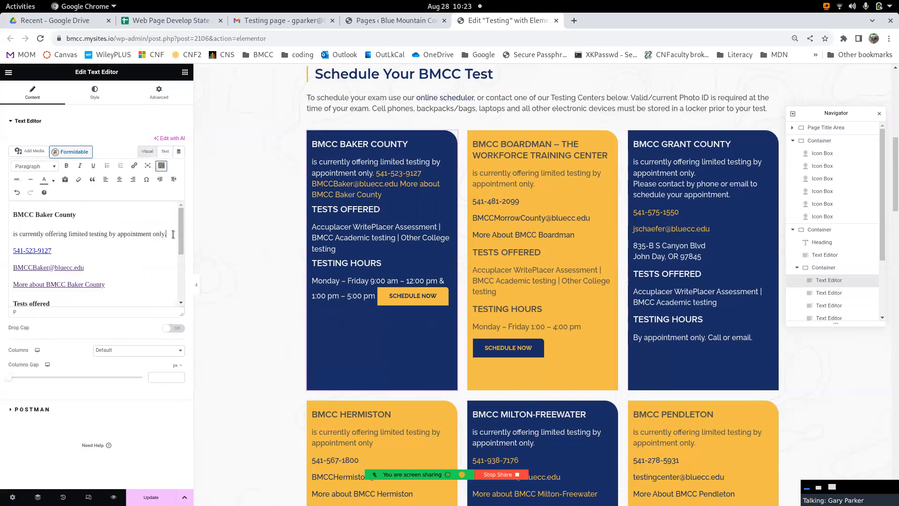
pyautogui.press('Return')
pyautogui.press('BackSpace')
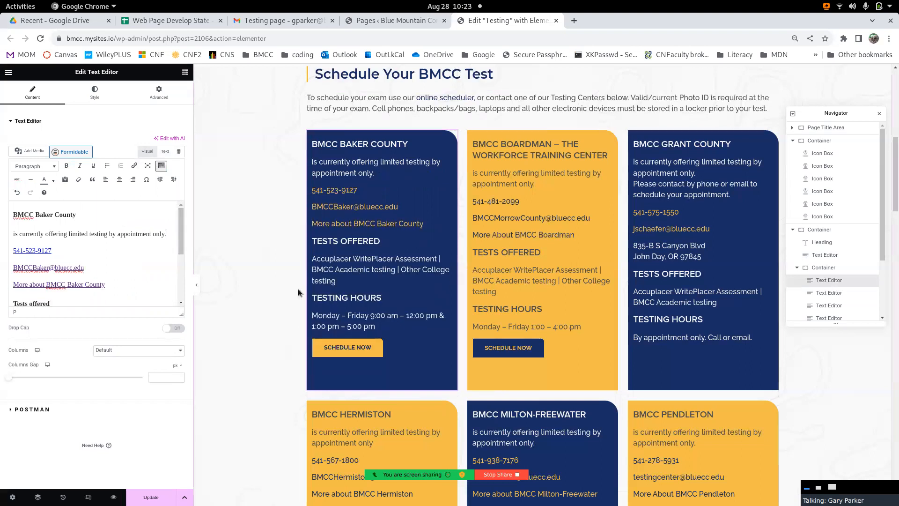
# - Add an Image widget below the GED Testing introduction text, and delete that widget again
pyautogui.scroll(-10, 571, 266)
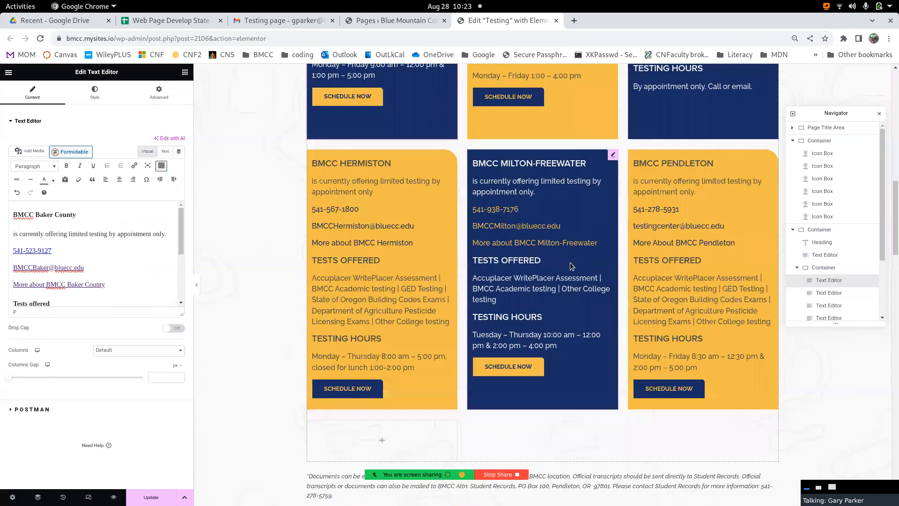
pyautogui.scroll(-2, 569, 263)
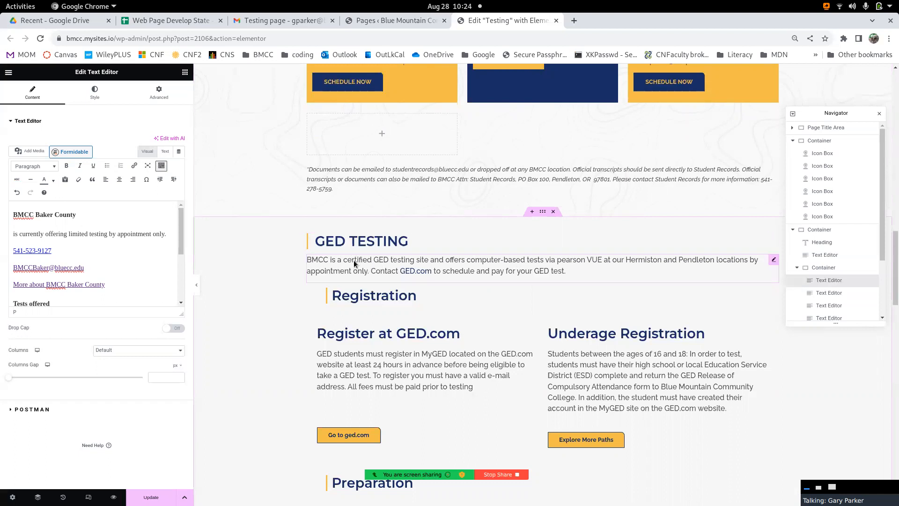
pyautogui.click(185, 74)
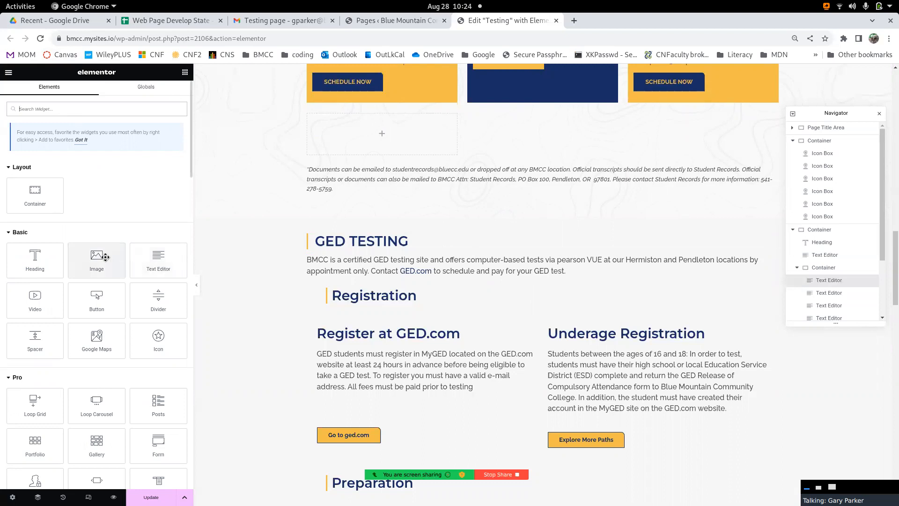
pyautogui.moveTo(105, 257); pyautogui.dragTo(385, 280)
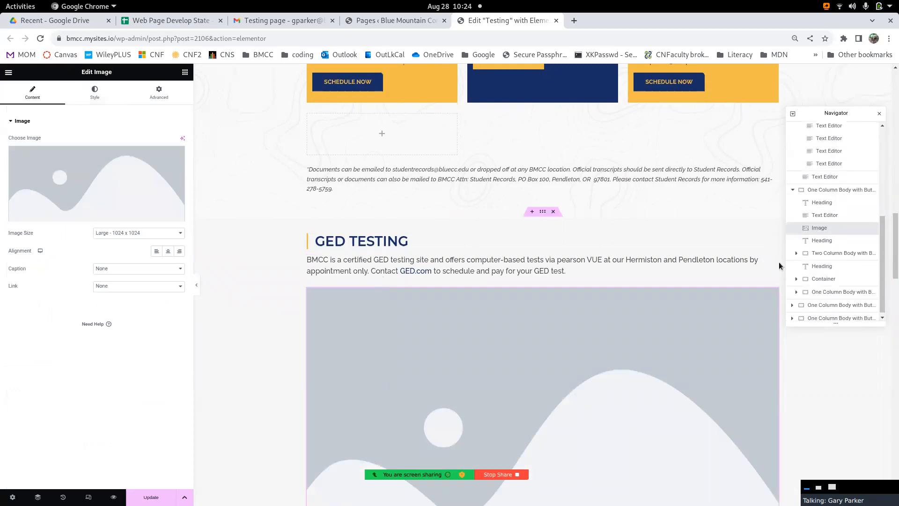
pyautogui.rightClick(820, 232)
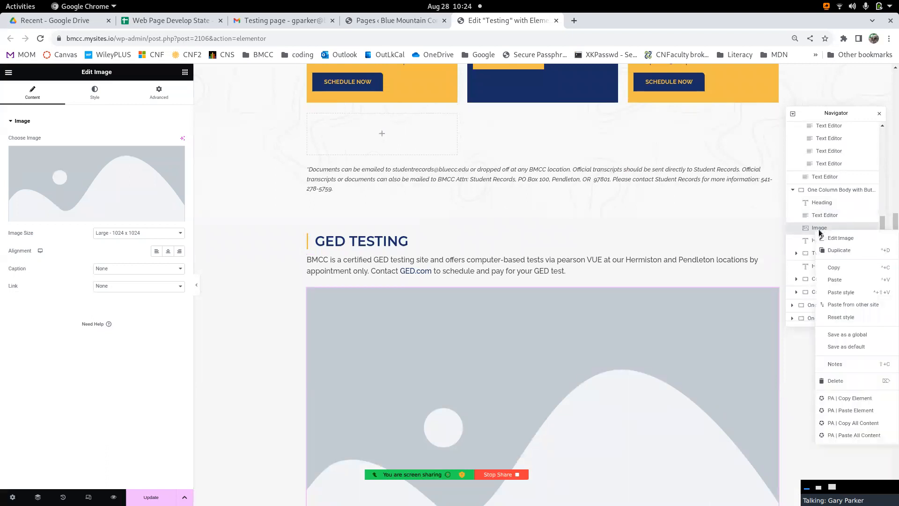
pyautogui.click(848, 380)
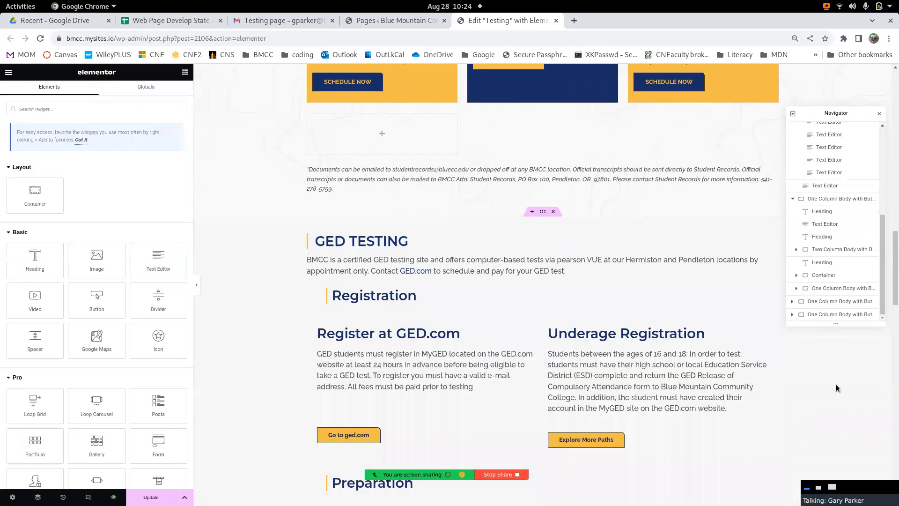
# - Update the Testing page with the saved changes and open a preview of it
pyautogui.scroll(-2, 442, 317)
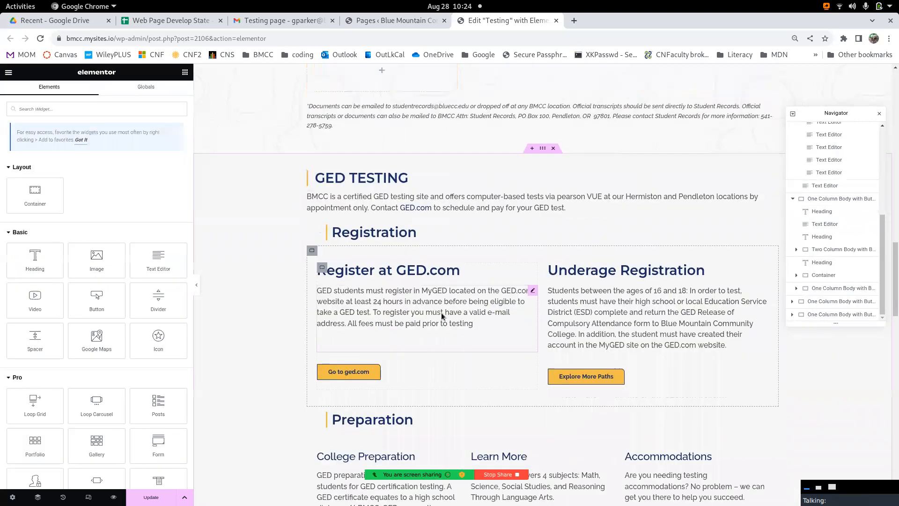
pyautogui.scroll(-10, 88, 267)
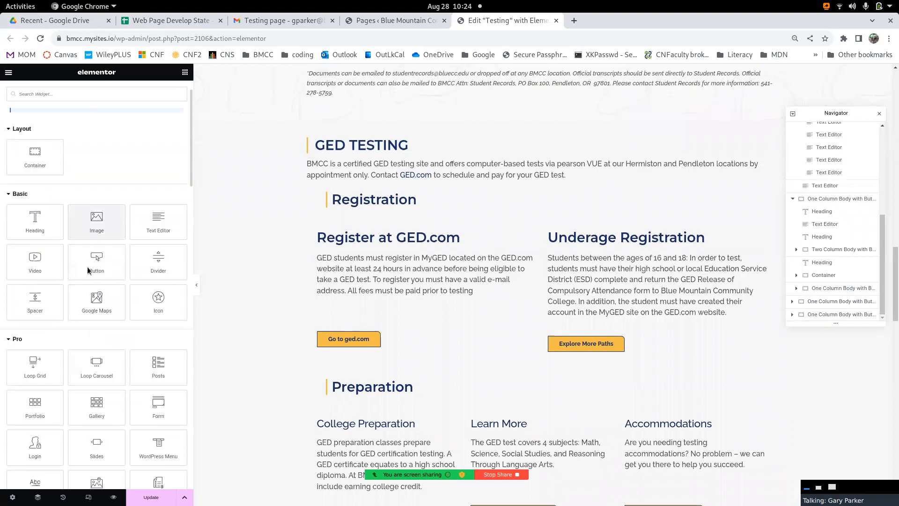
pyautogui.scroll(-5, 429, 314)
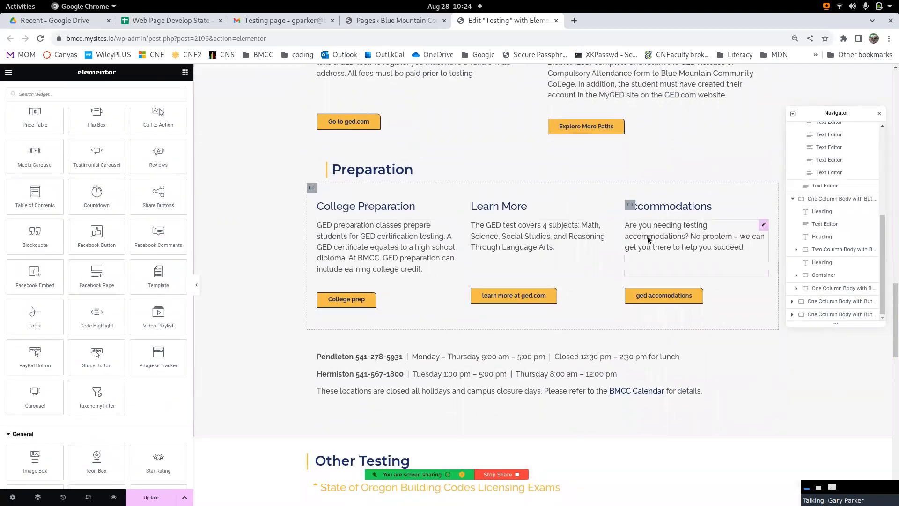
pyautogui.scroll(-1, 401, 307)
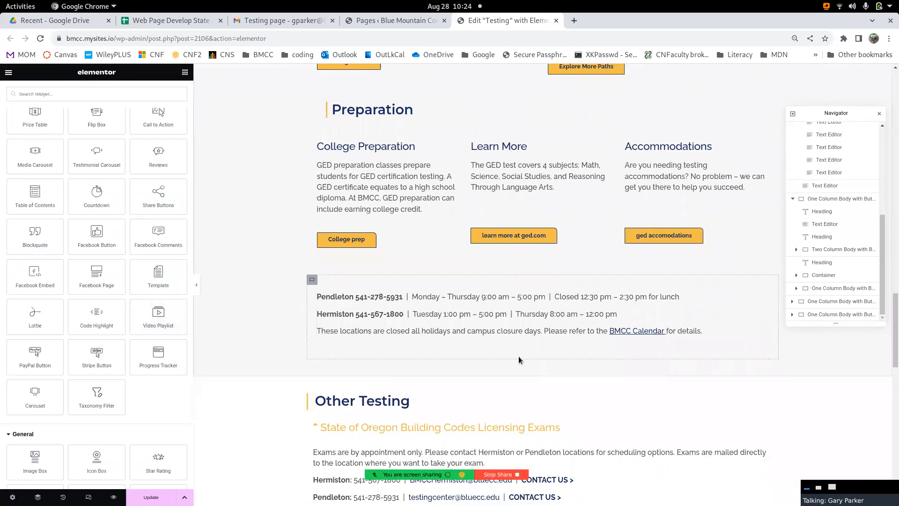
pyautogui.scroll(-5, 519, 360)
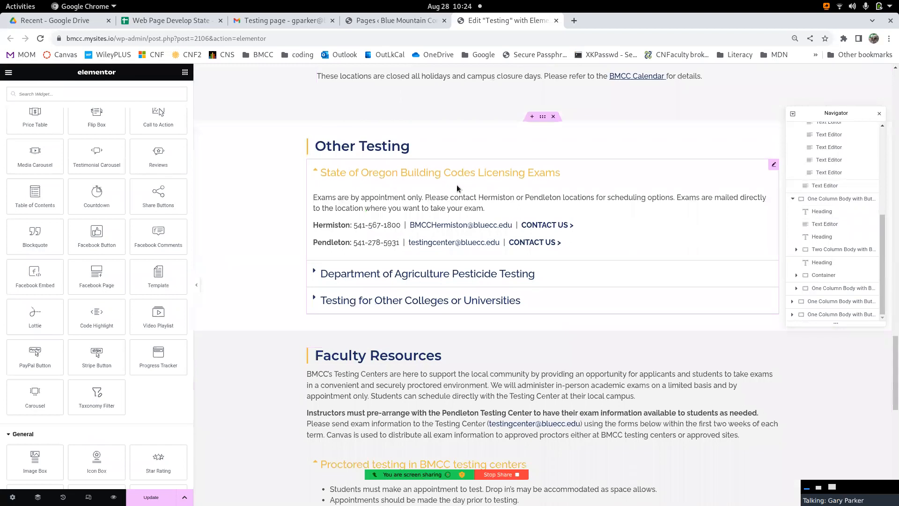
pyautogui.click(159, 501)
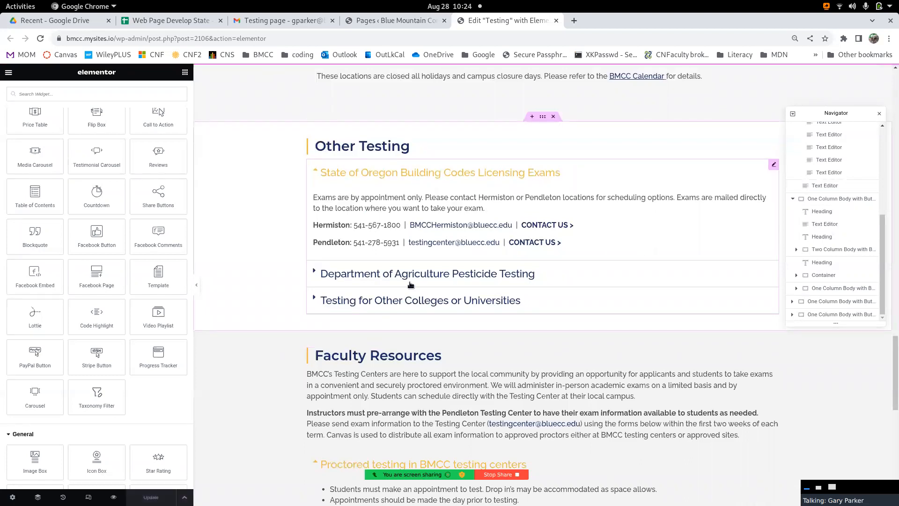
pyautogui.click(114, 498)
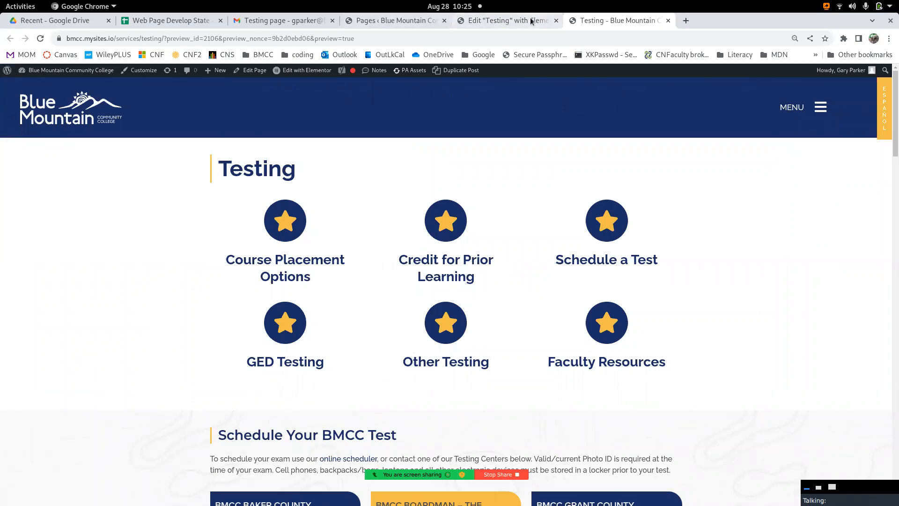
# - Exit the Elementor editor for the Testing page and return to the WordPress list of all pages
pyautogui.click(386, 27)
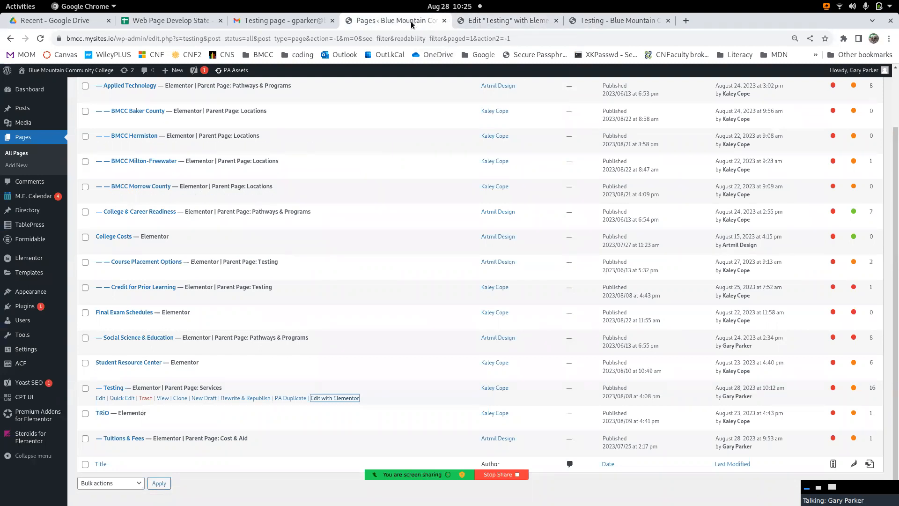
pyautogui.click(498, 22)
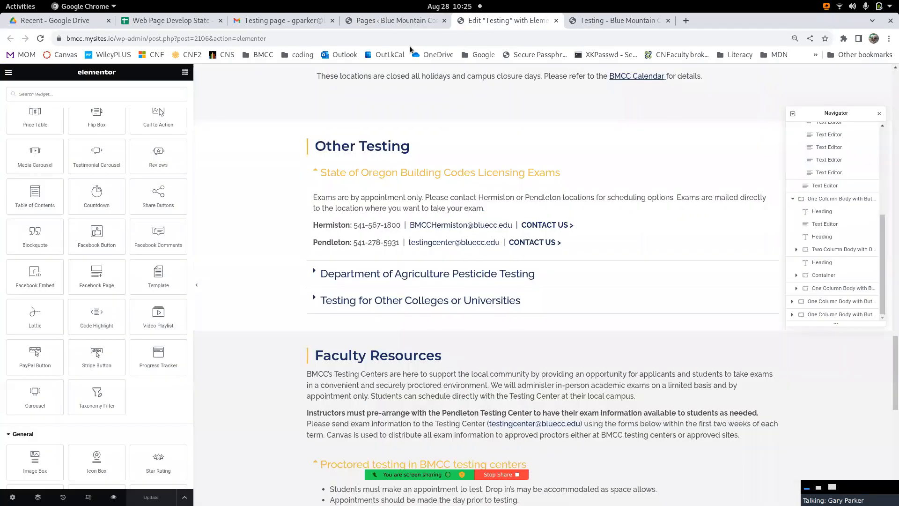
pyautogui.click(9, 73)
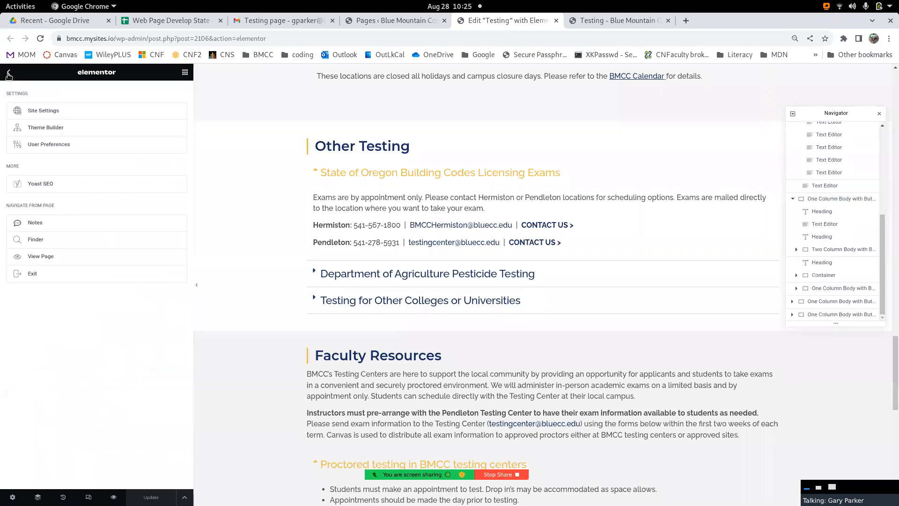
pyautogui.click(31, 274)
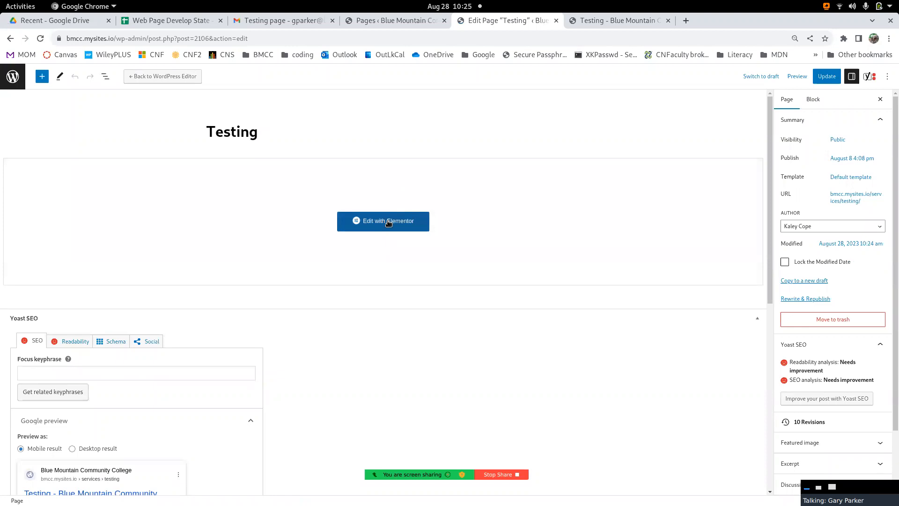
pyautogui.click(13, 77)
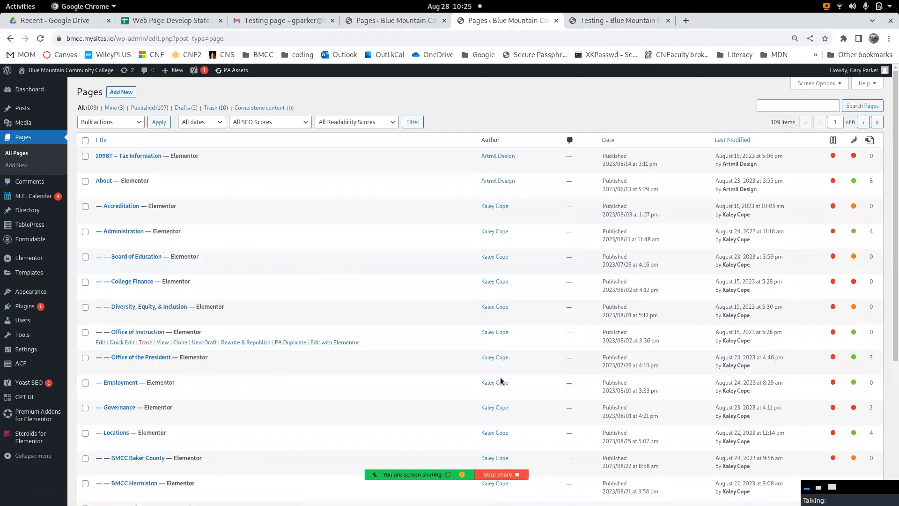
pyautogui.moveTo(437, 501)
pyautogui.click(609, 481)
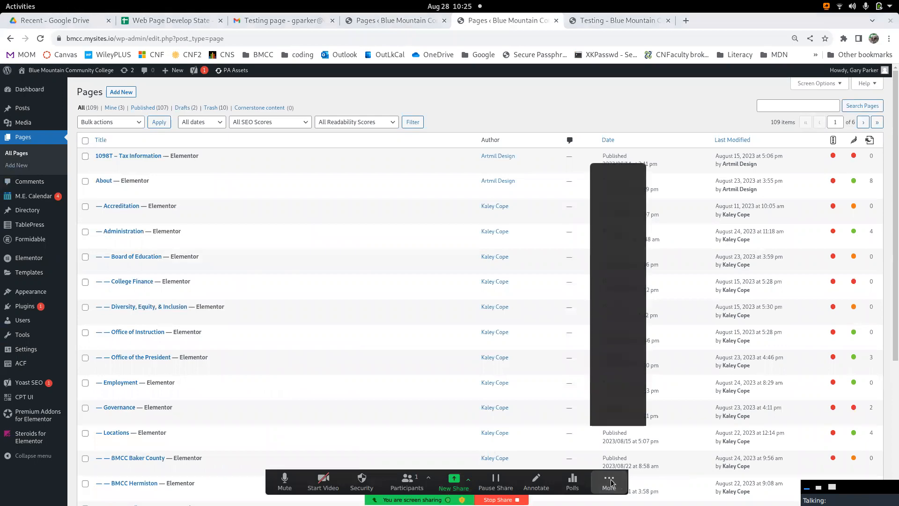